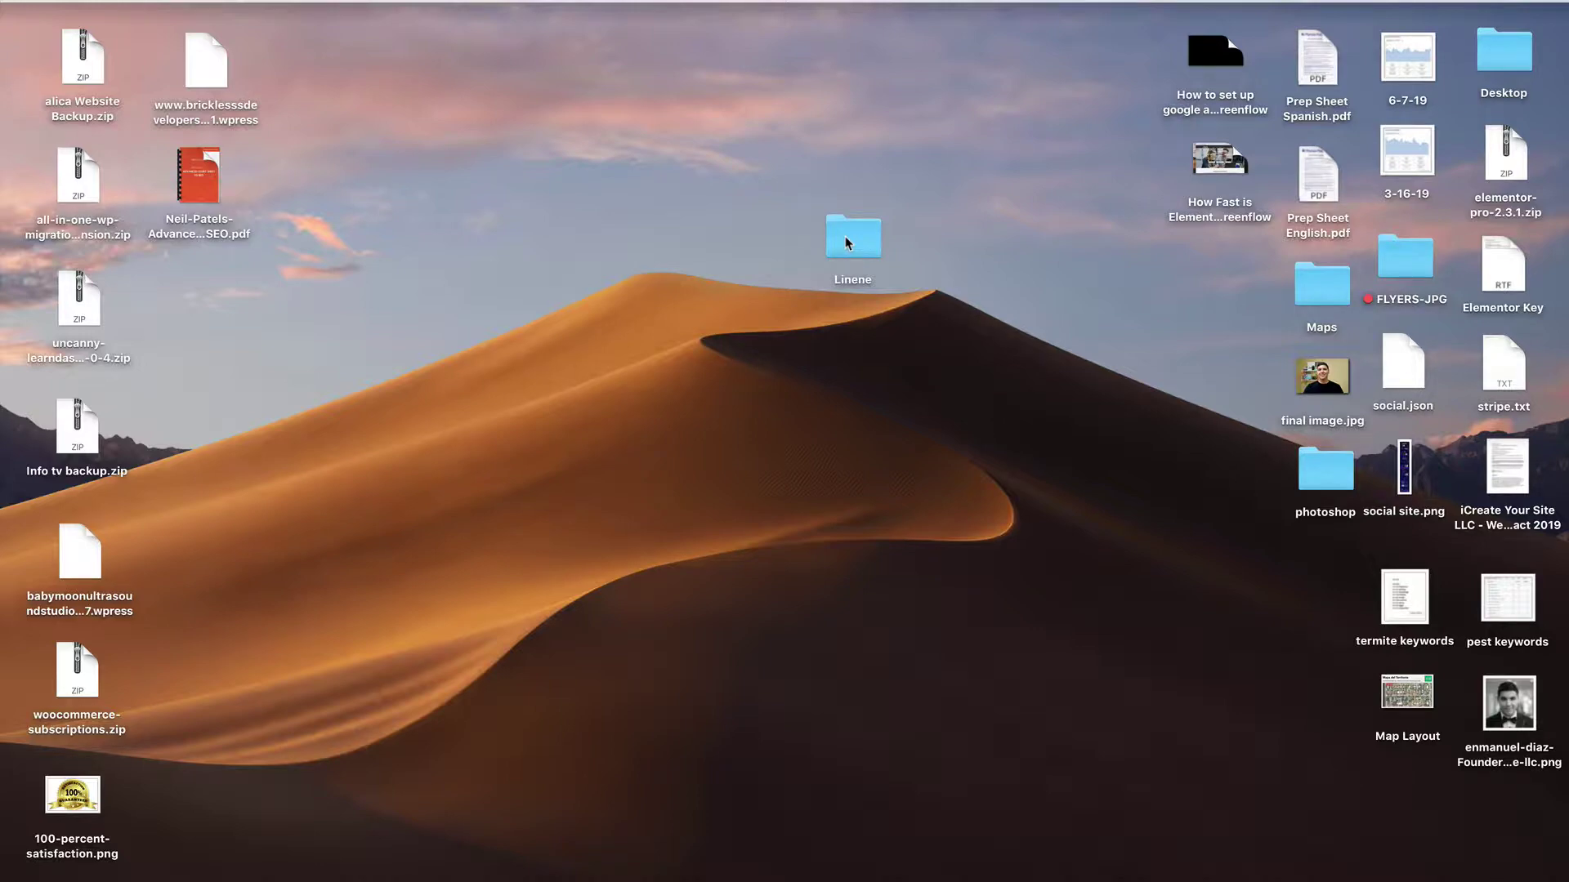
# - Inspect the Linene folder's screenshots and check its size in Get Info
pyautogui.doubleClick(845, 237)
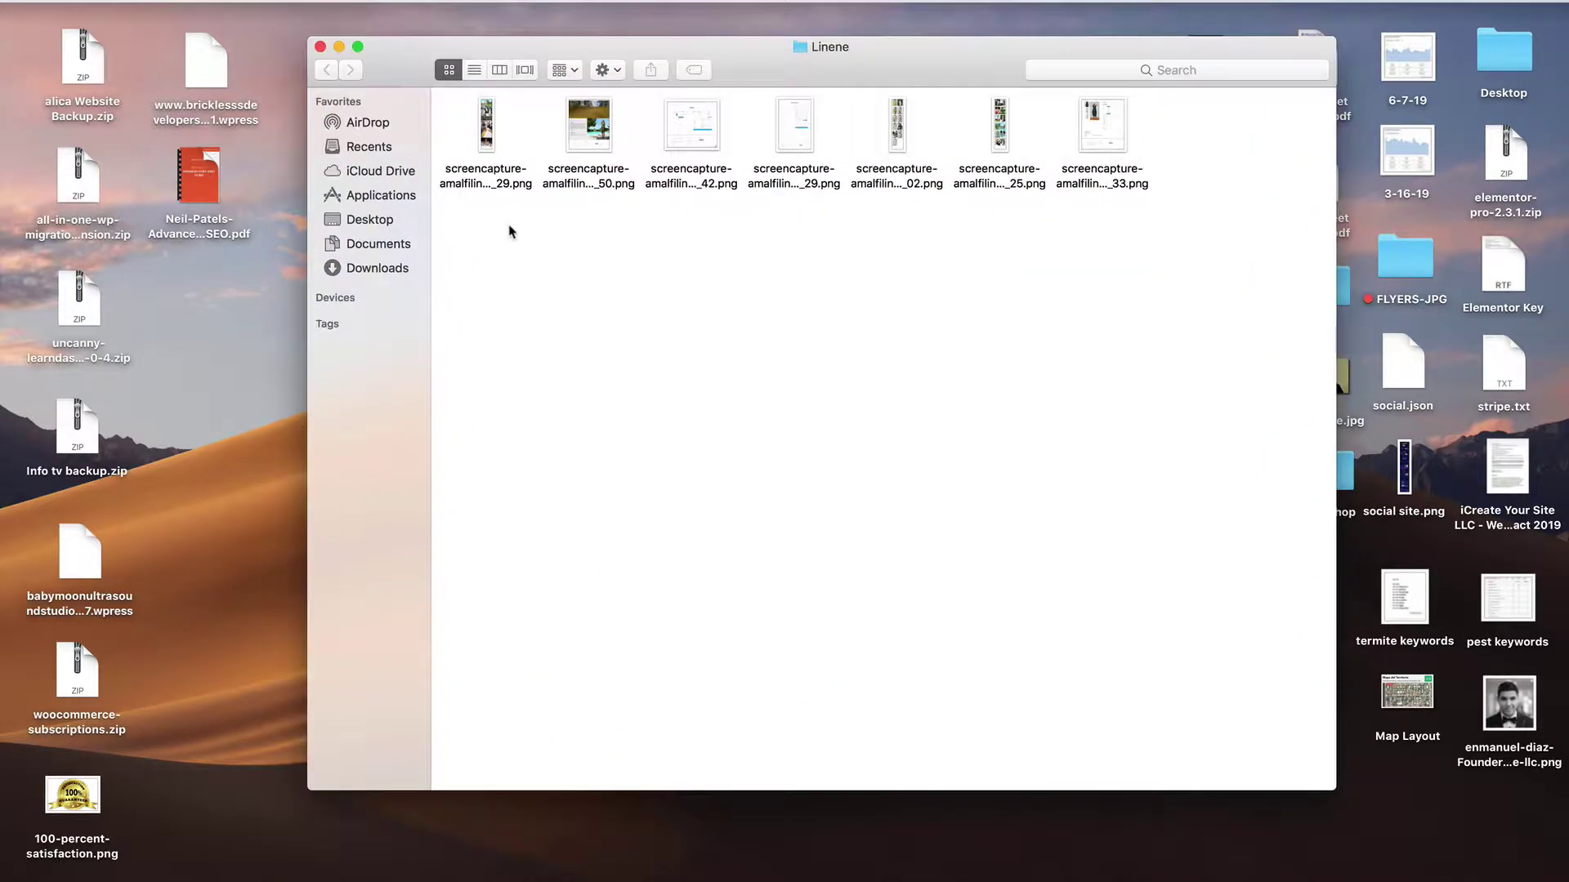
pyautogui.click(321, 48)
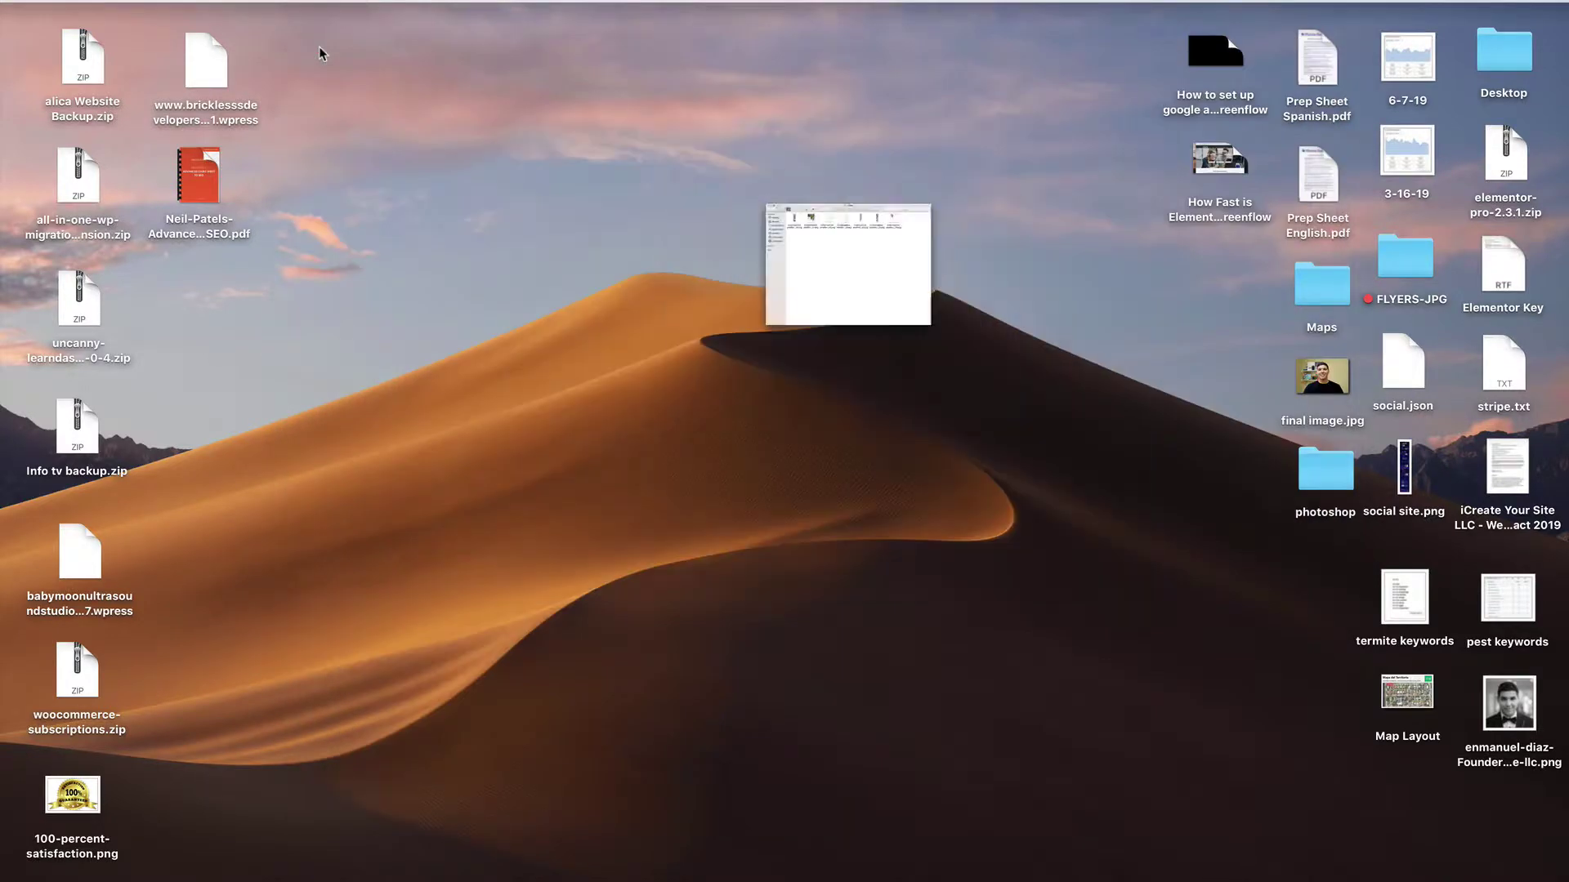
pyautogui.rightClick(860, 244)
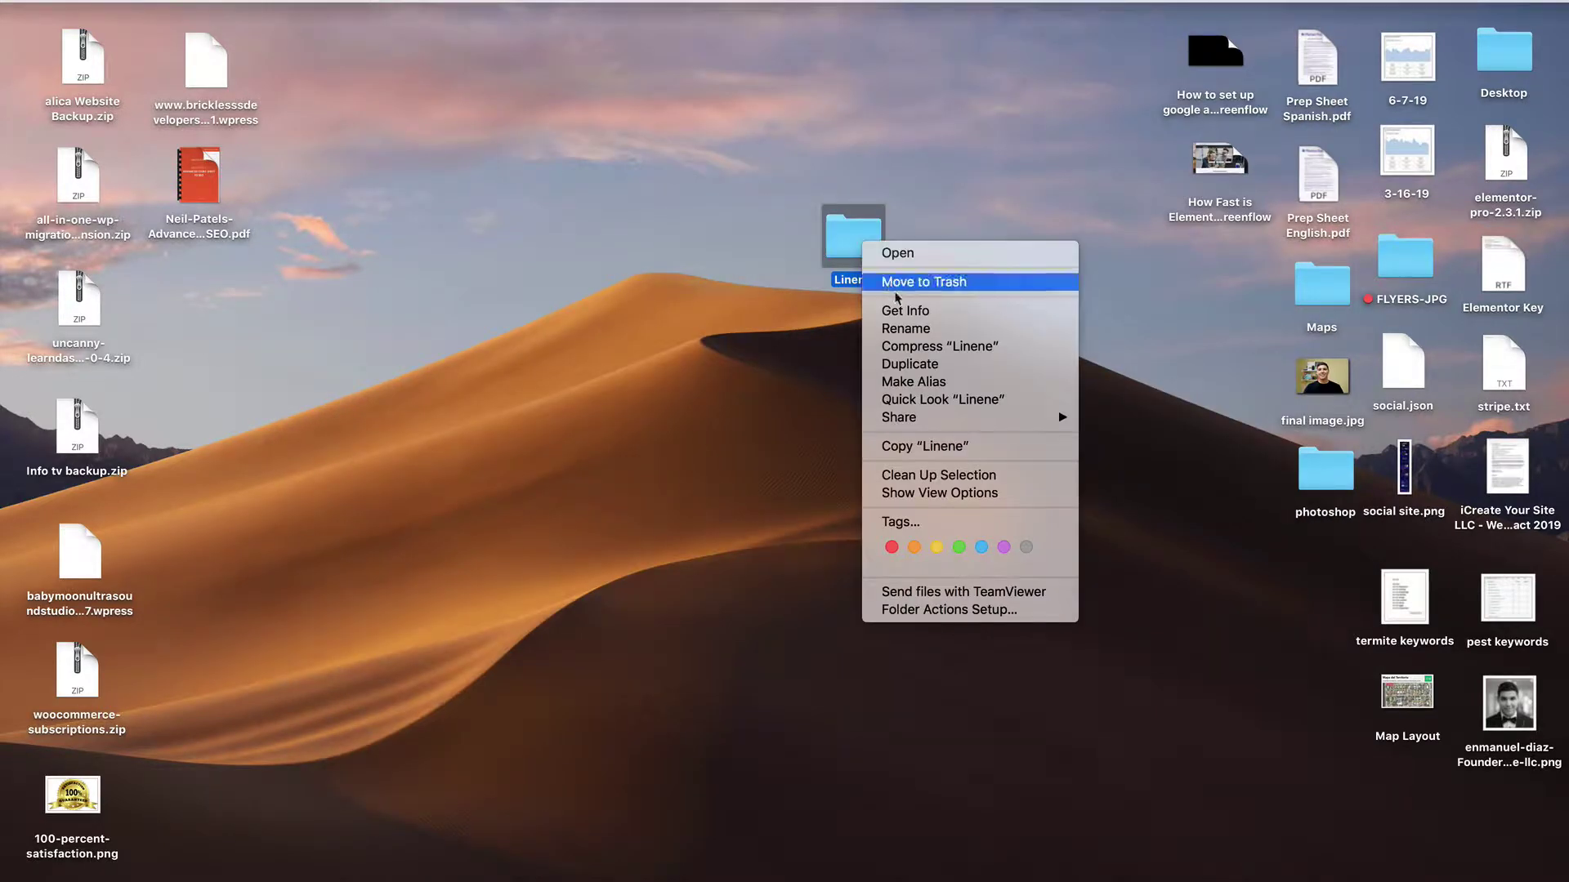
pyautogui.click(903, 313)
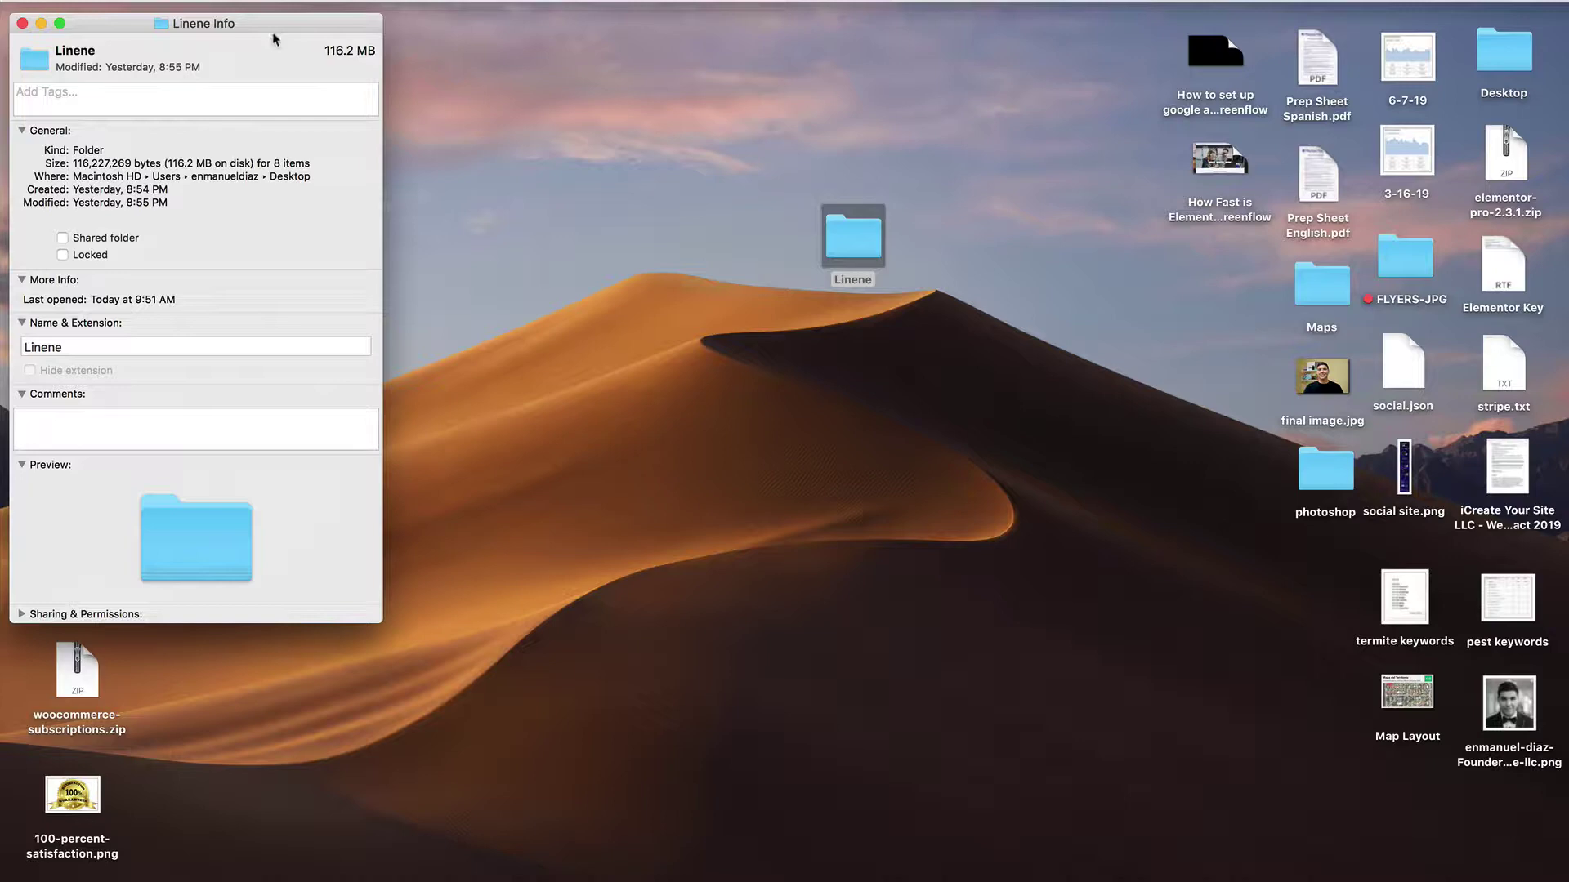
pyautogui.moveTo(266, 18); pyautogui.dragTo(669, 67)
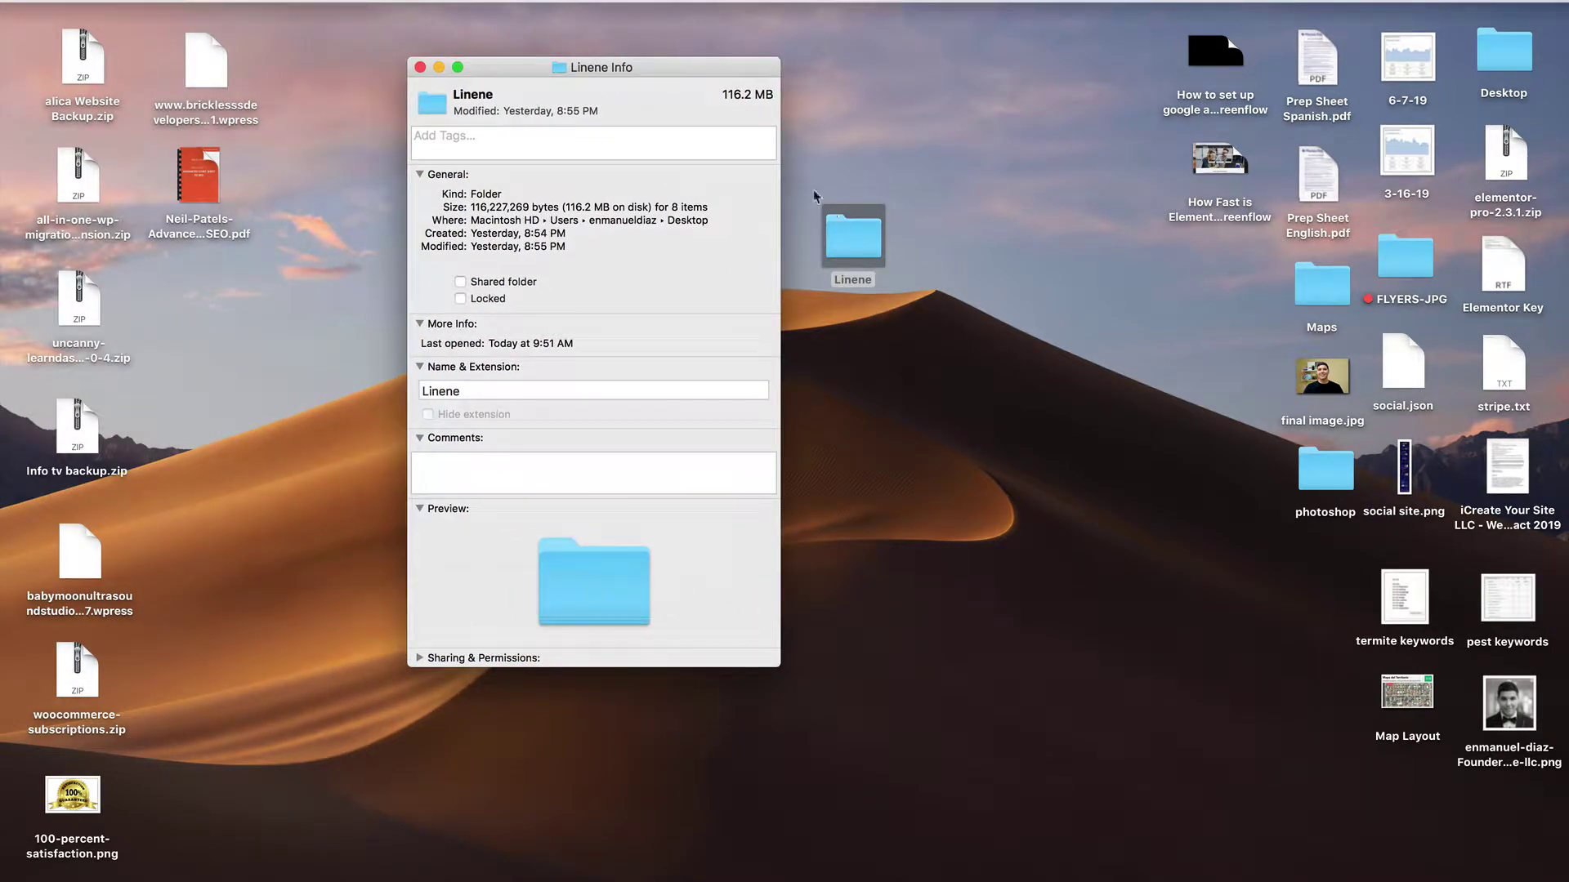
pyautogui.click(420, 67)
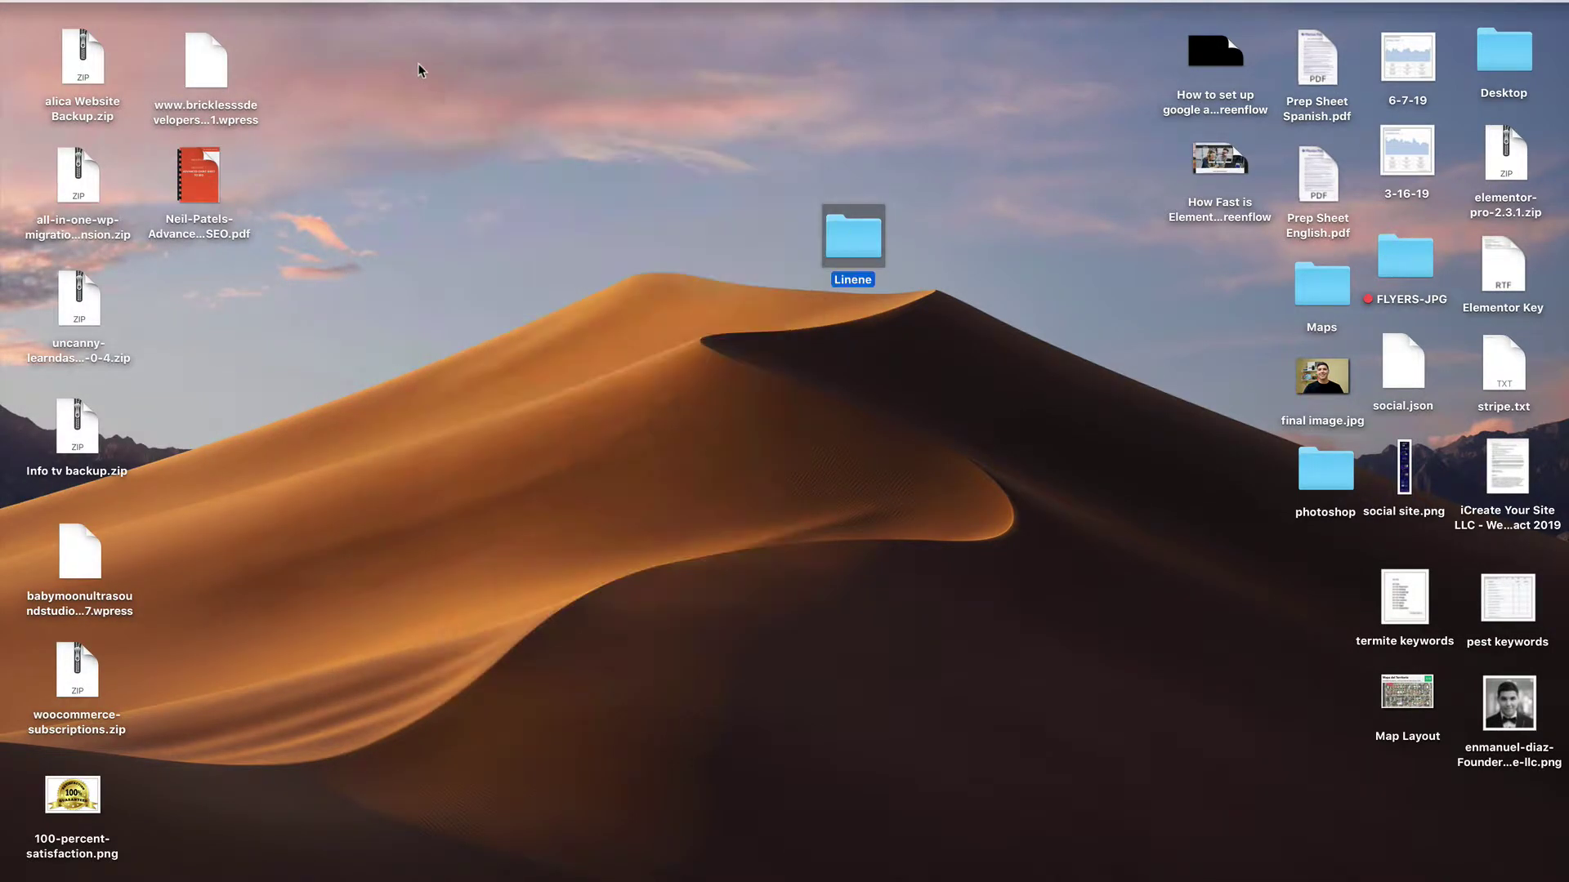
pyautogui.doubleClick(861, 244)
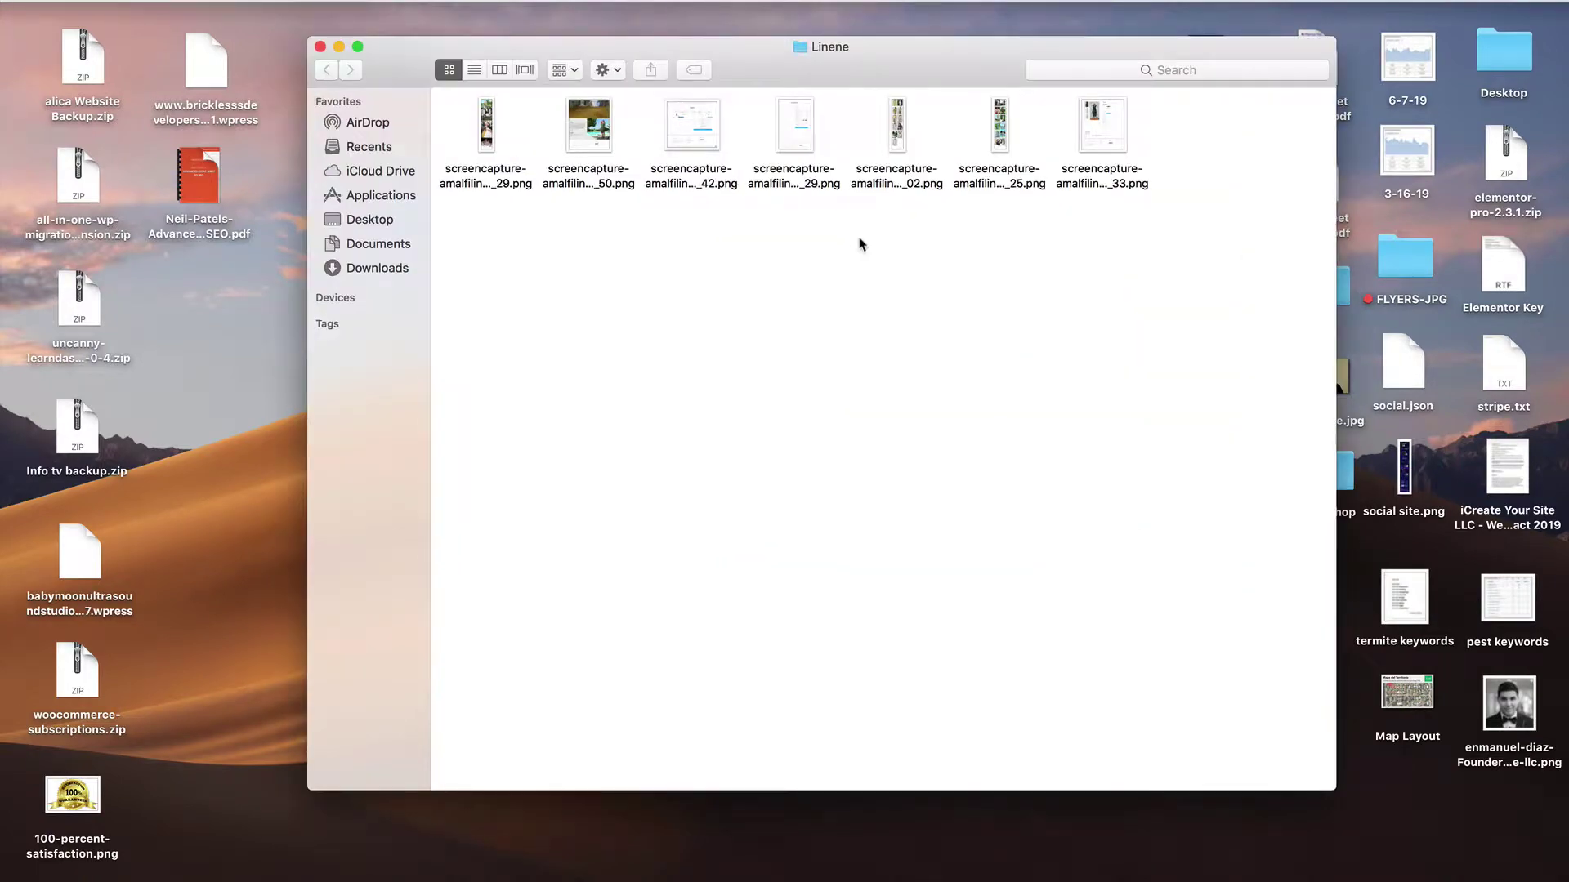
pyautogui.click(320, 47)
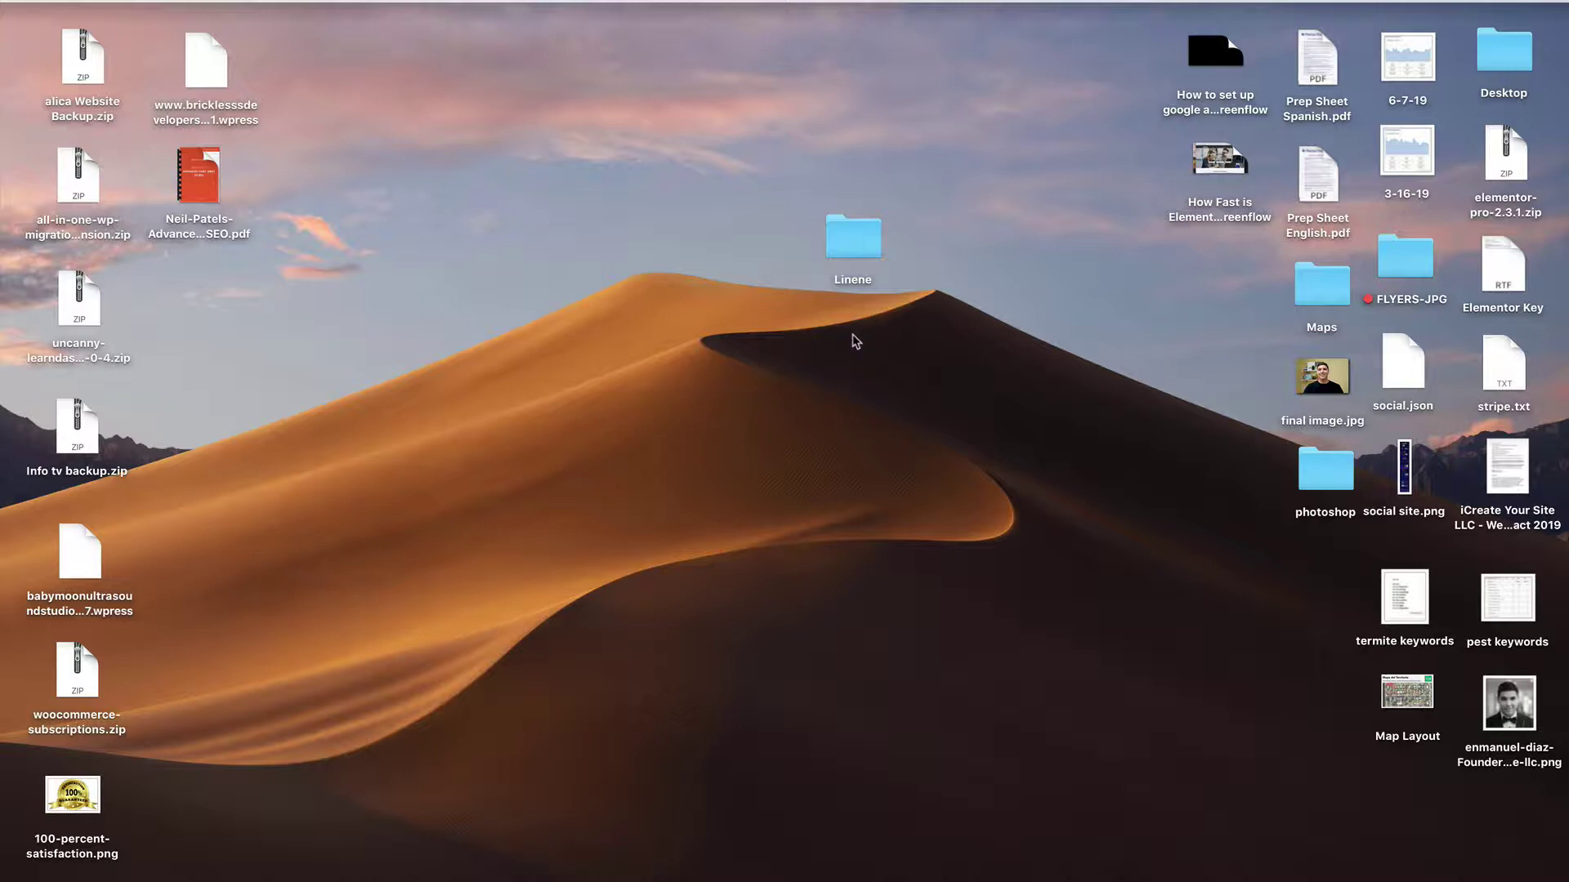
# - Create a new desktop folder and rename it 'Small'
pyautogui.rightClick(855, 342)
pyautogui.click(874, 344)
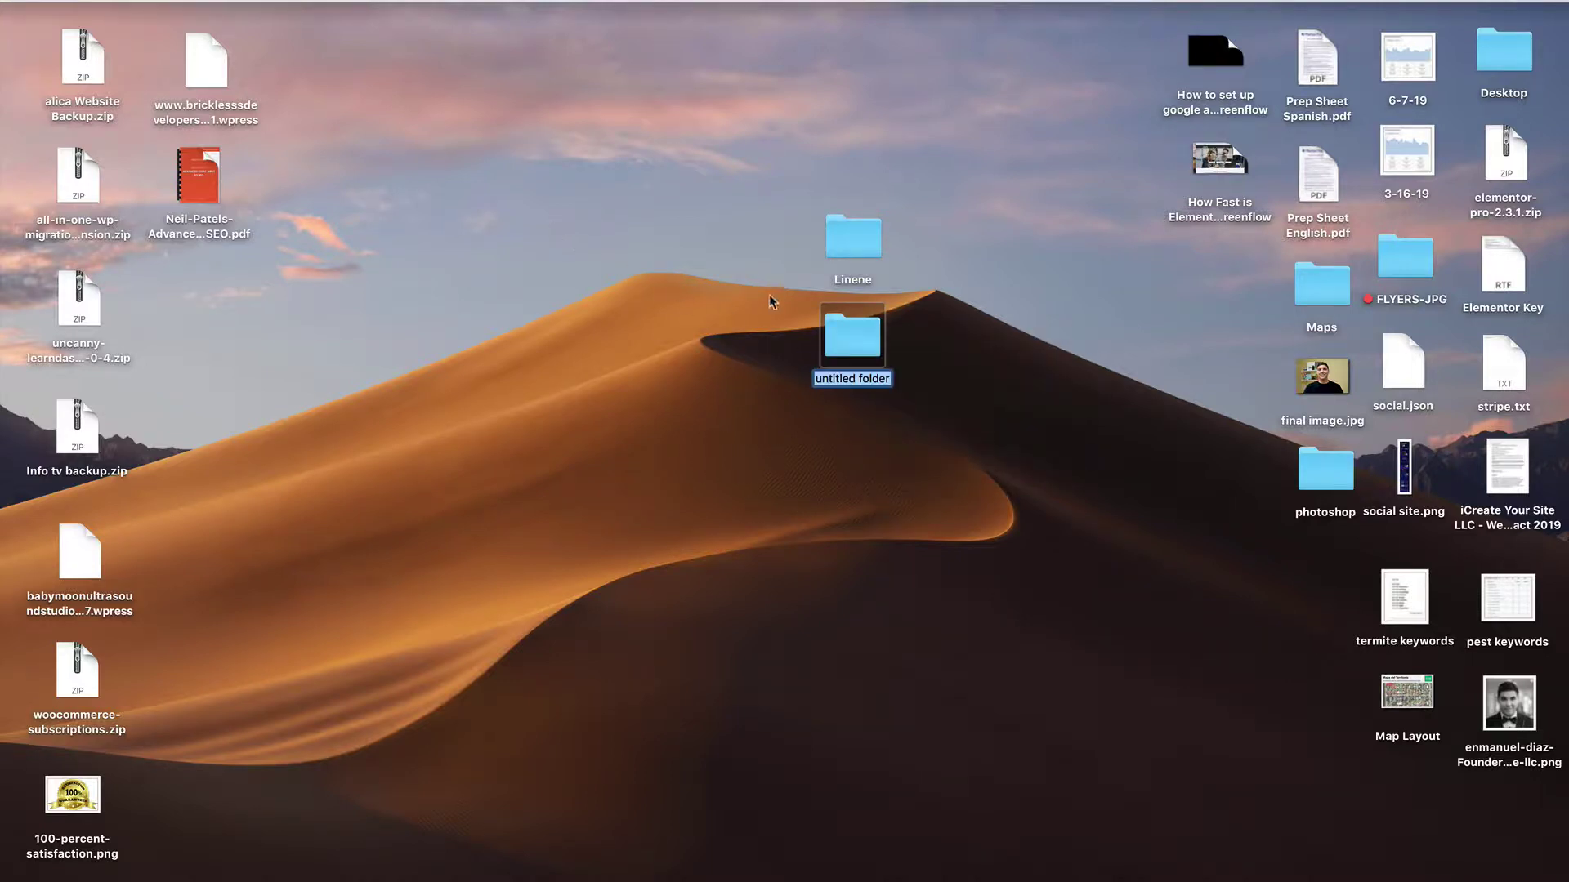
pyautogui.click(851, 349)
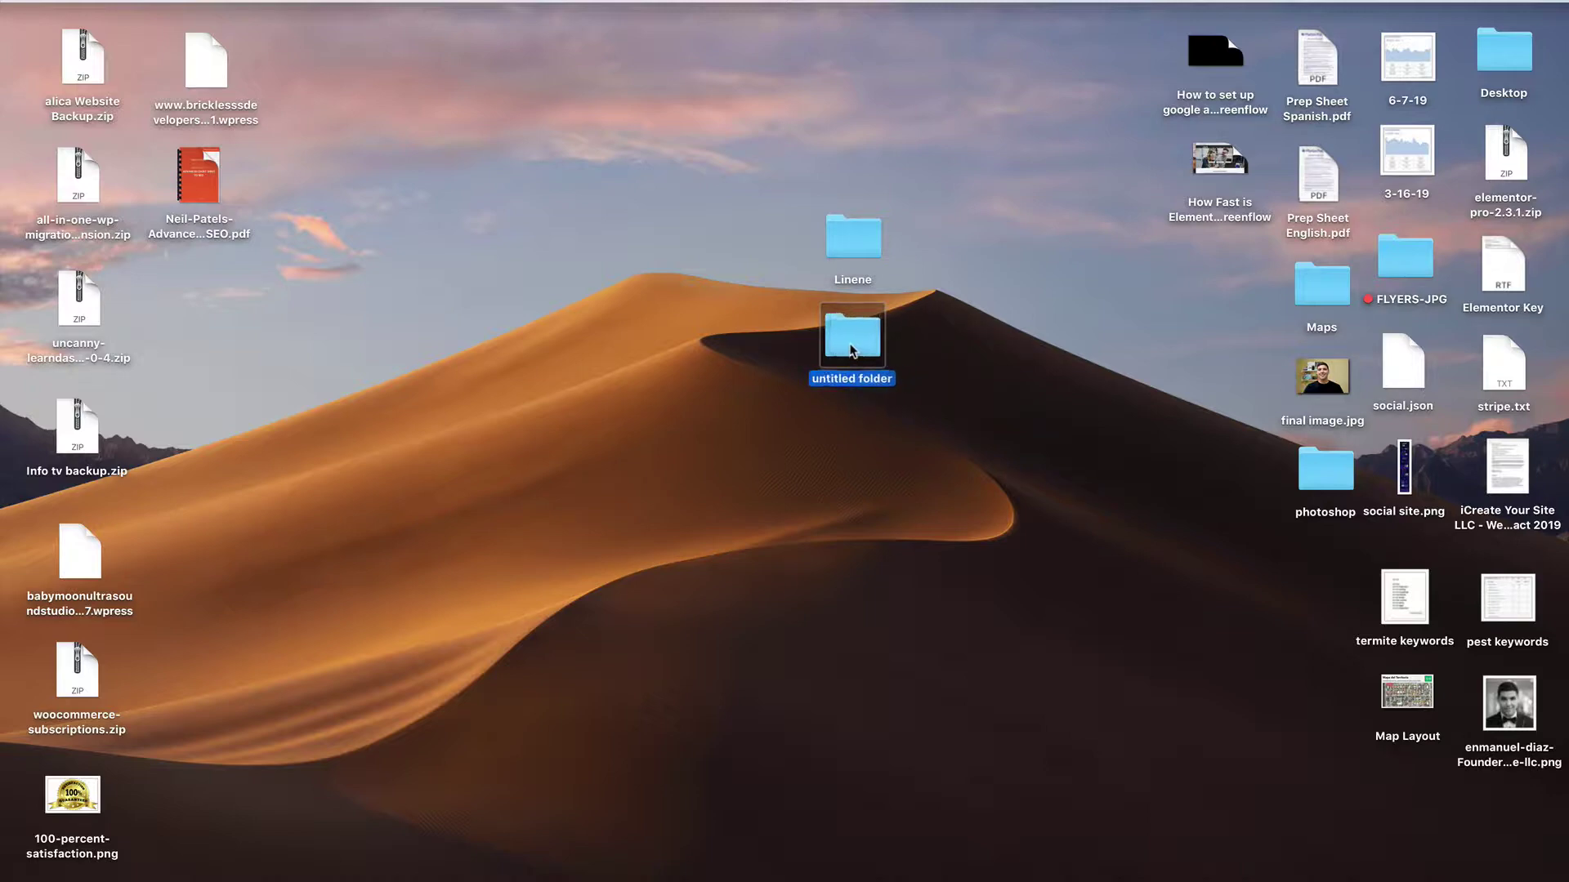
pyautogui.click(946, 360)
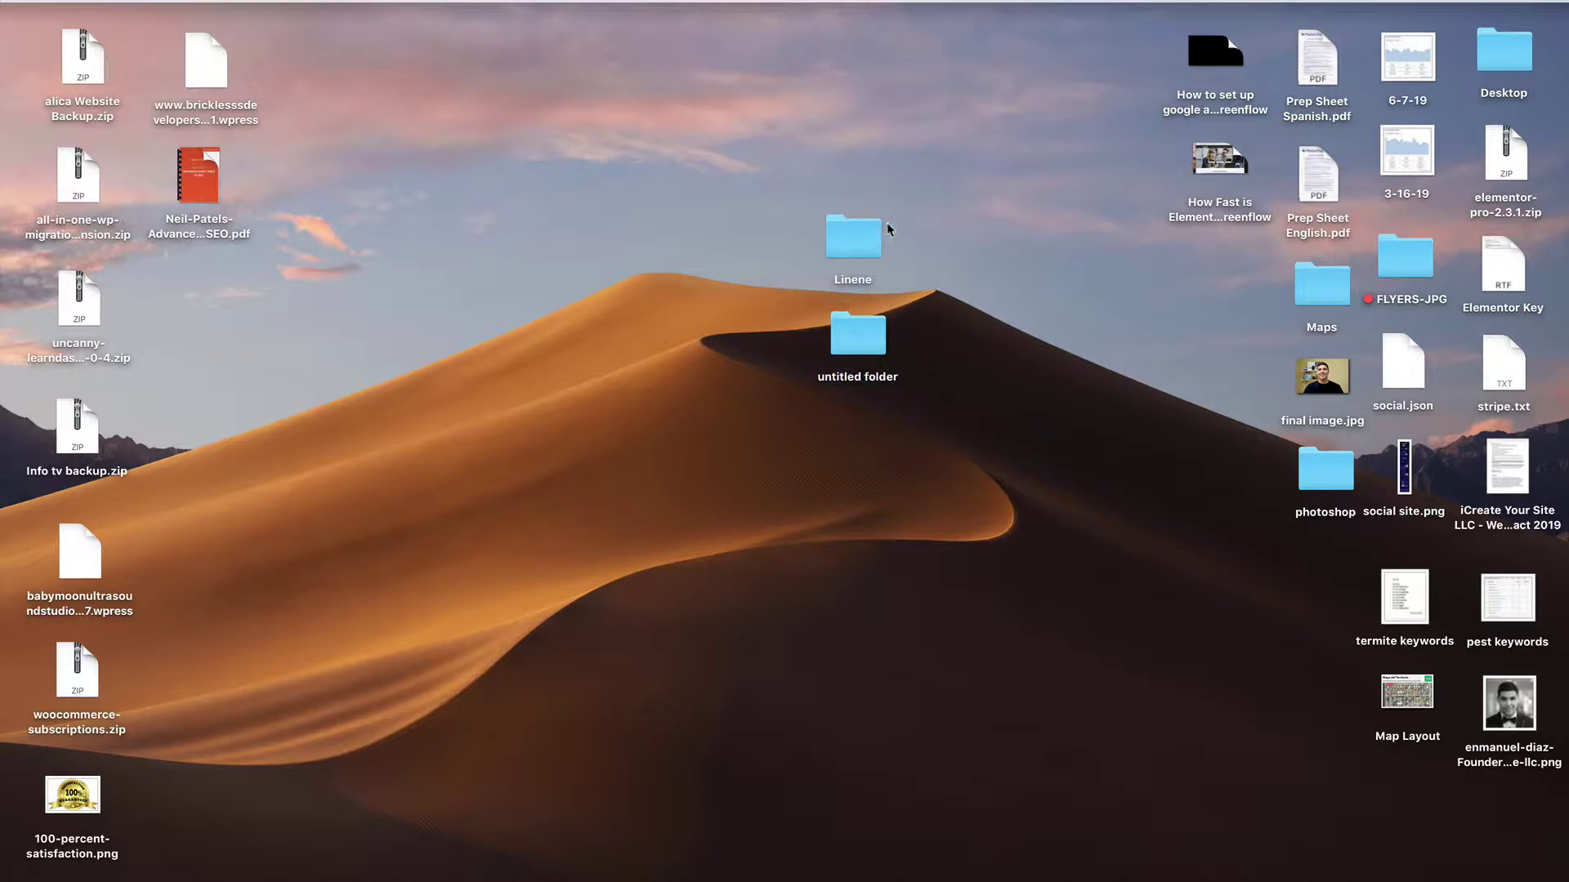
pyautogui.click(860, 381)
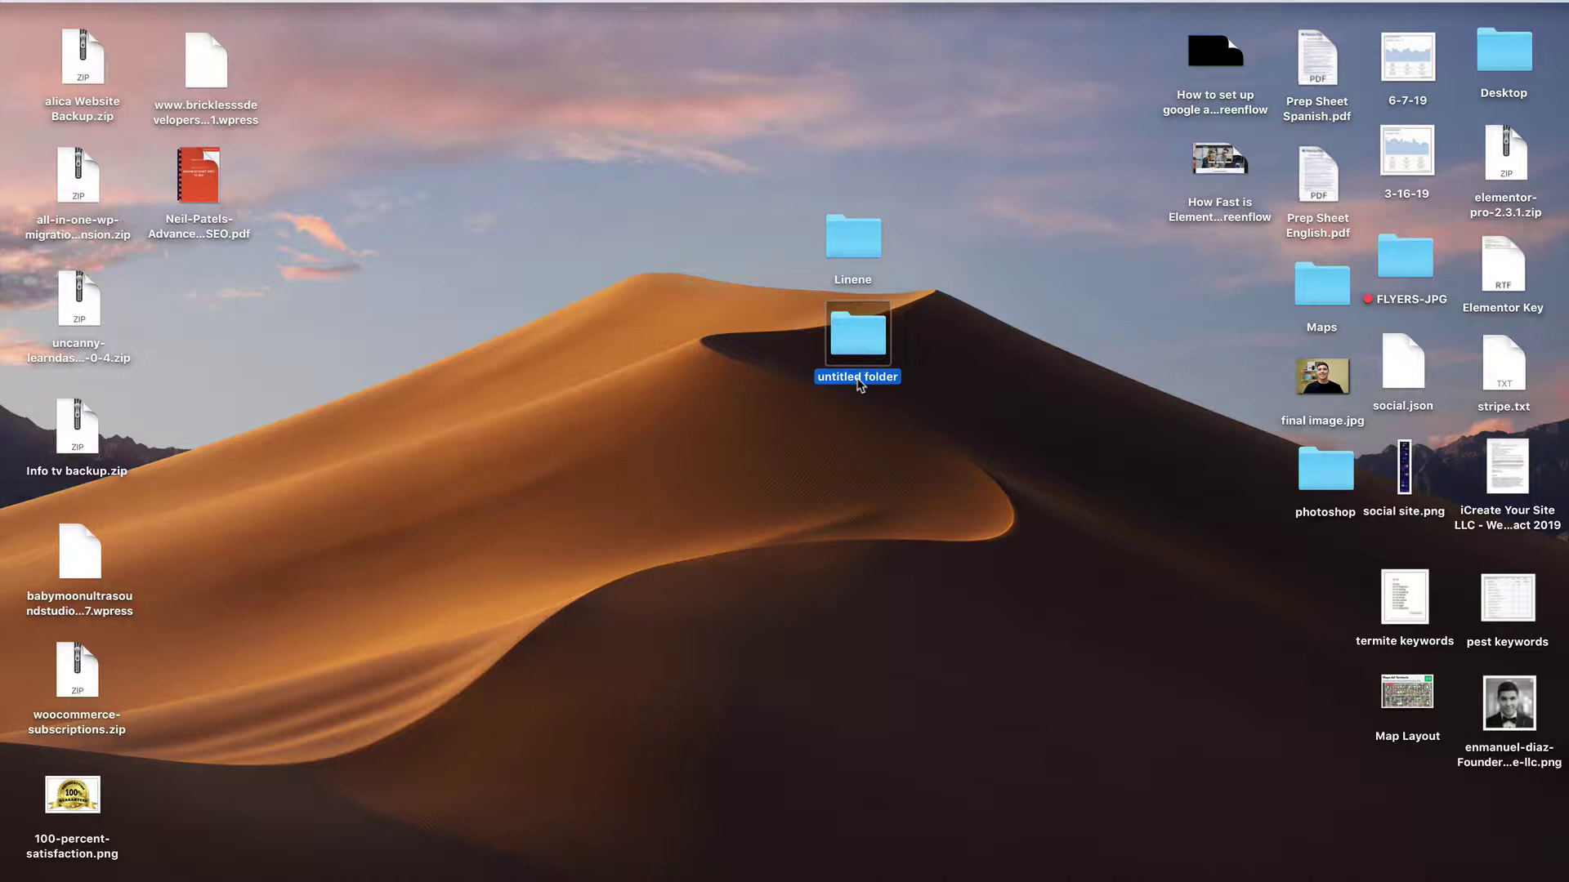
pyautogui.click(858, 377)
pyautogui.write('Small')
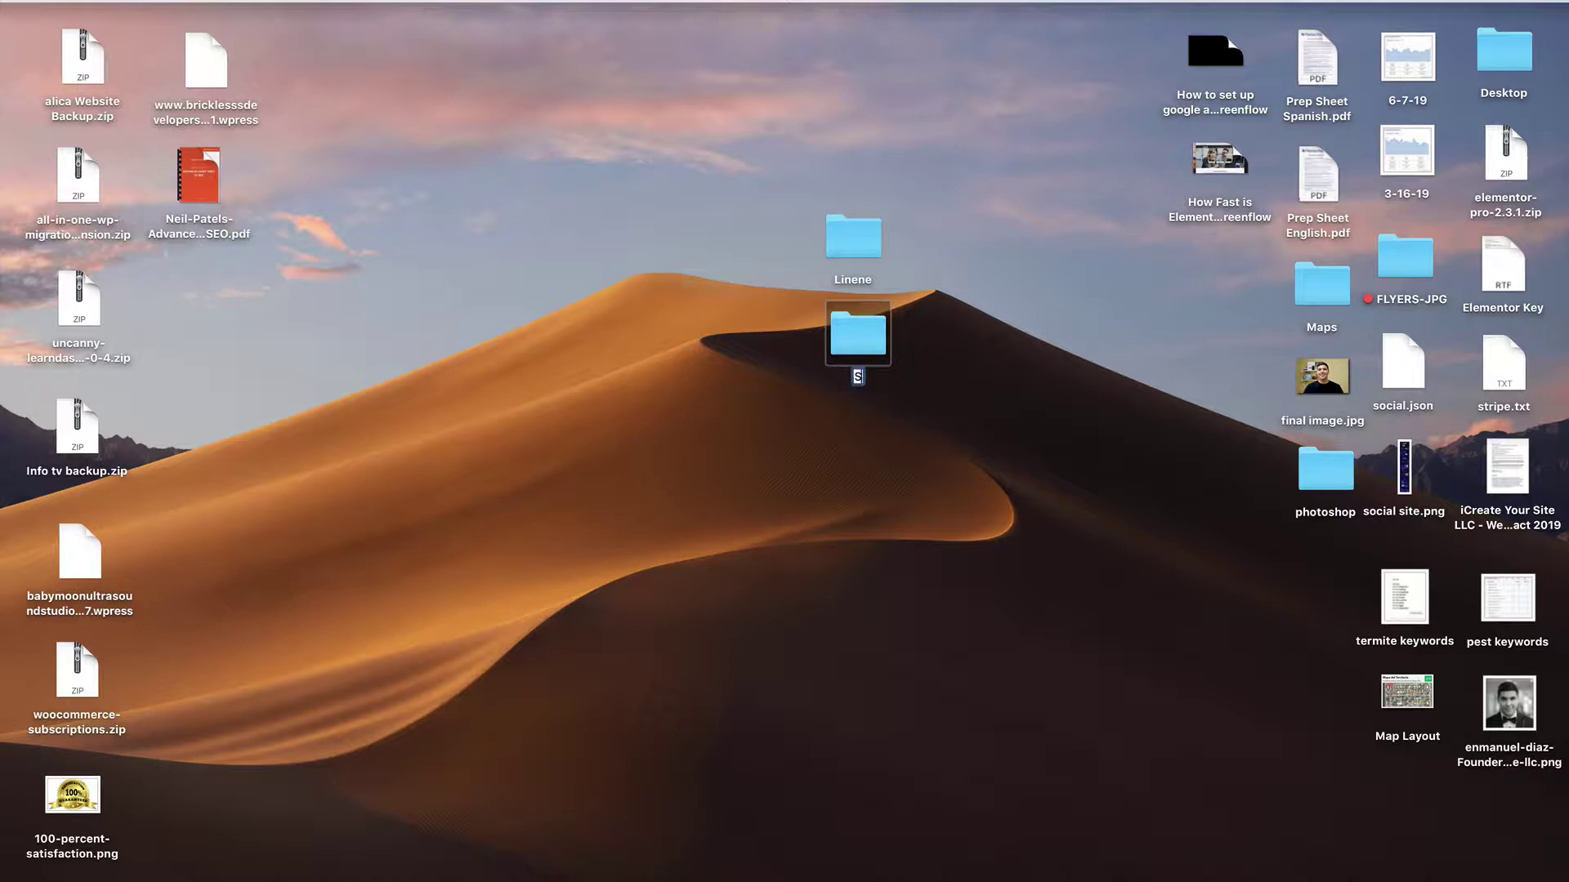
pyautogui.click(905, 474)
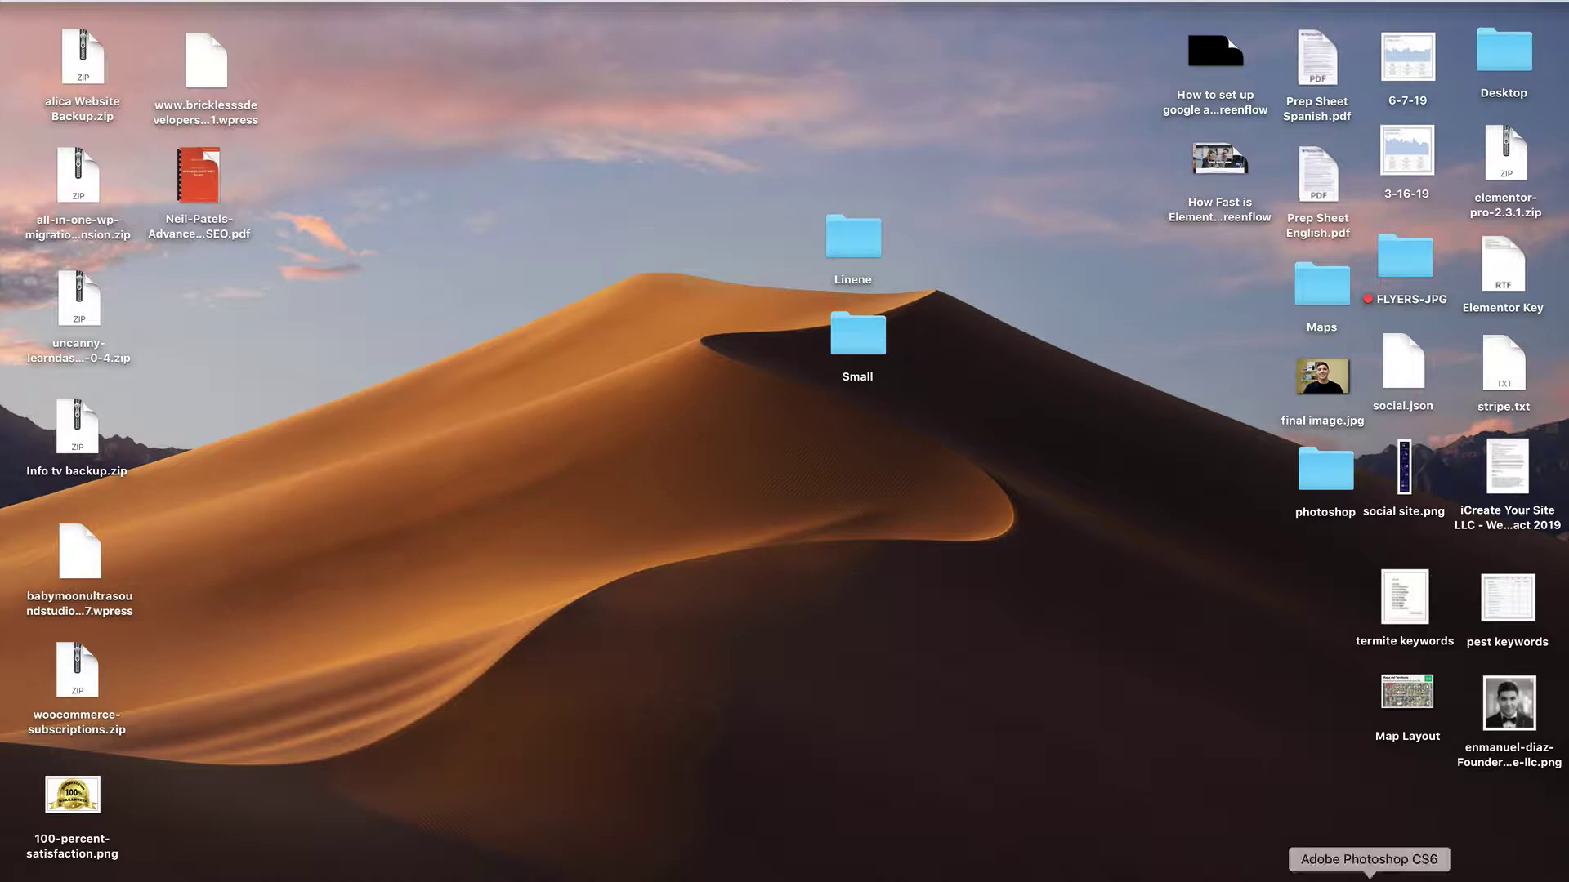
# - Launch Photoshop CS6 and open File > Scripts > Image Processor
pyautogui.click(1369, 878)
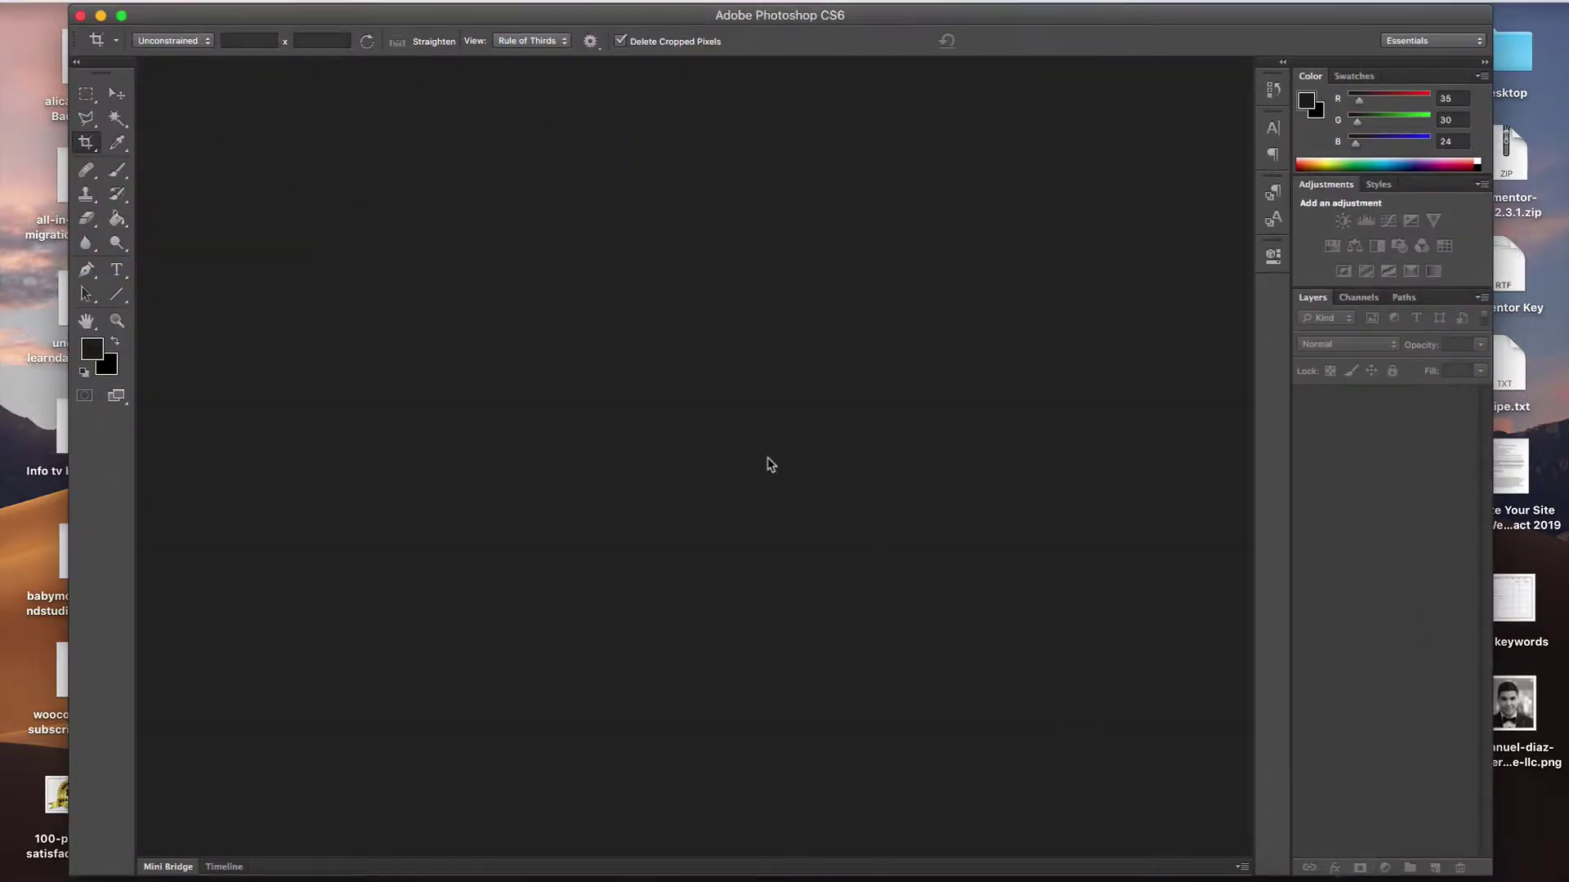
pyautogui.click(186, 2)
pyautogui.moveTo(154, 1)
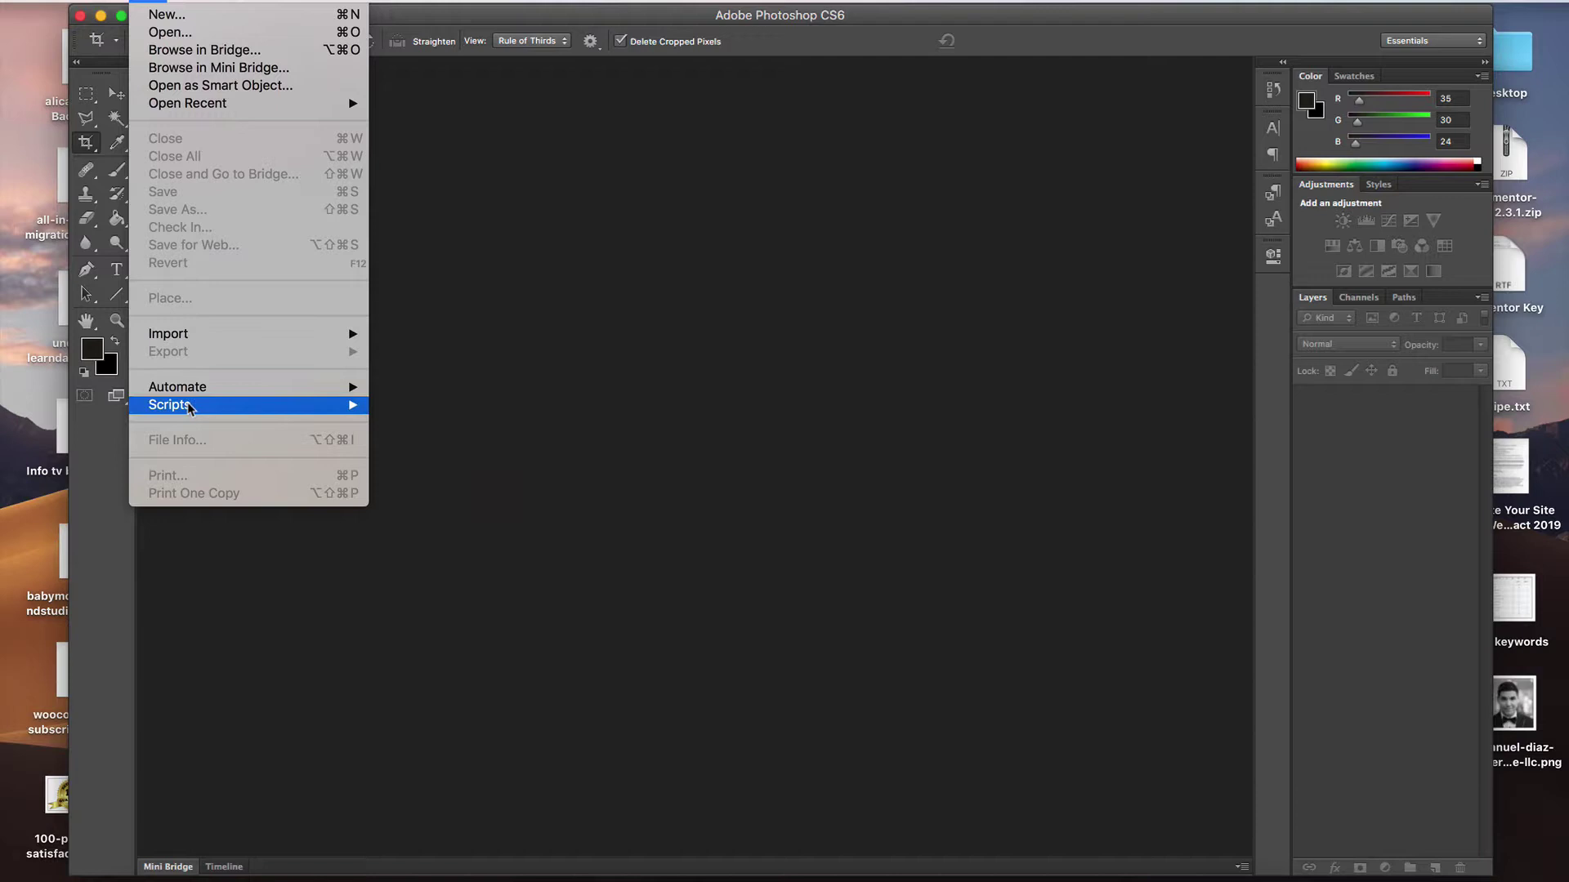
pyautogui.moveTo(190, 406)
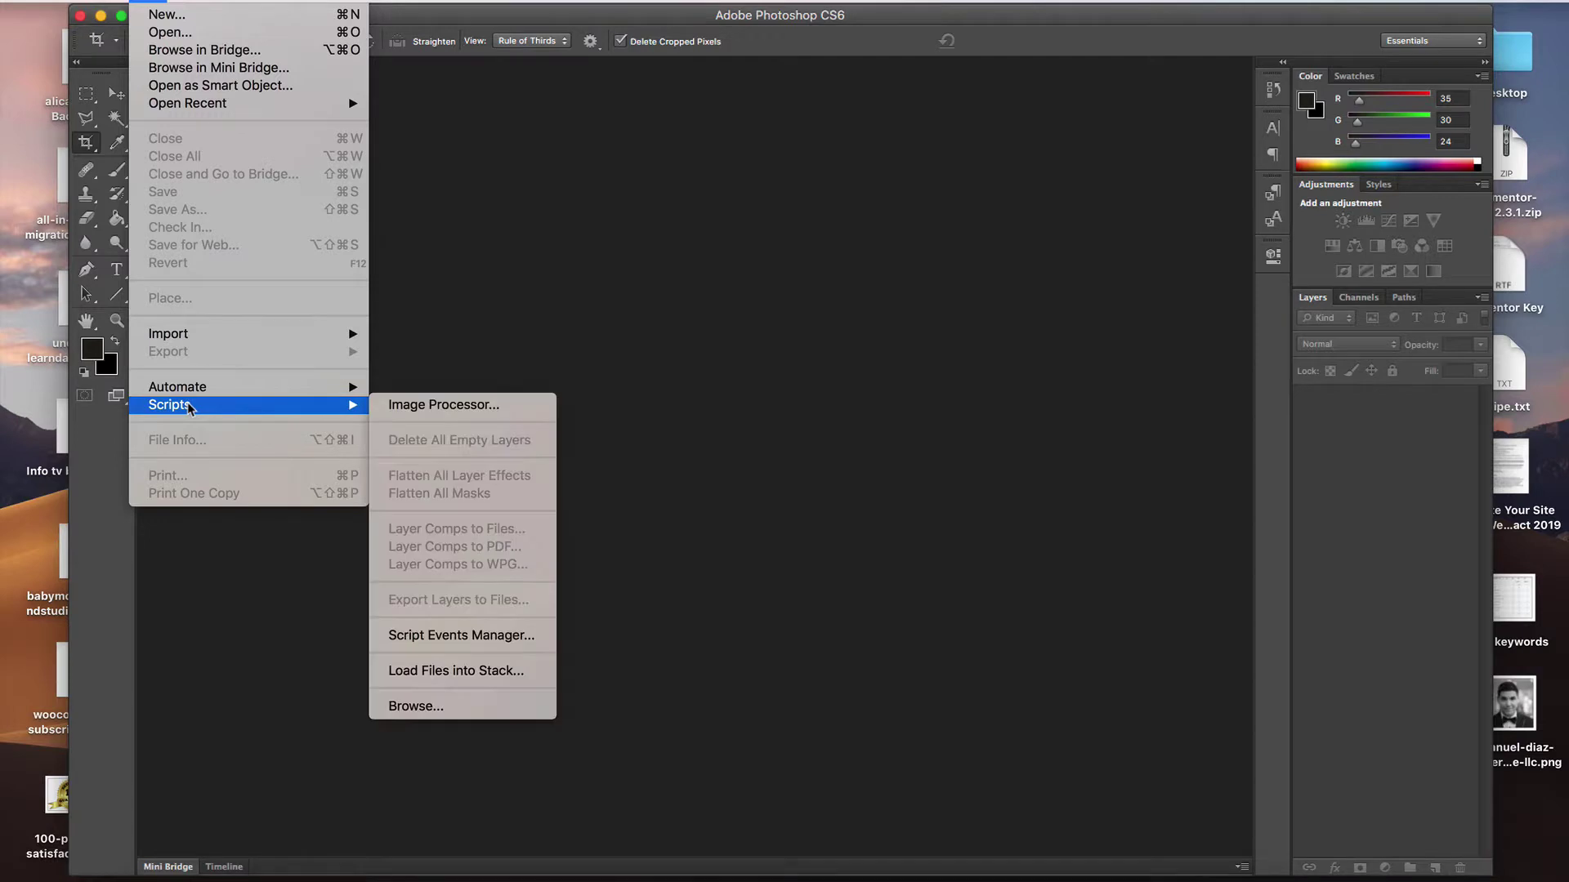
pyautogui.click(464, 409)
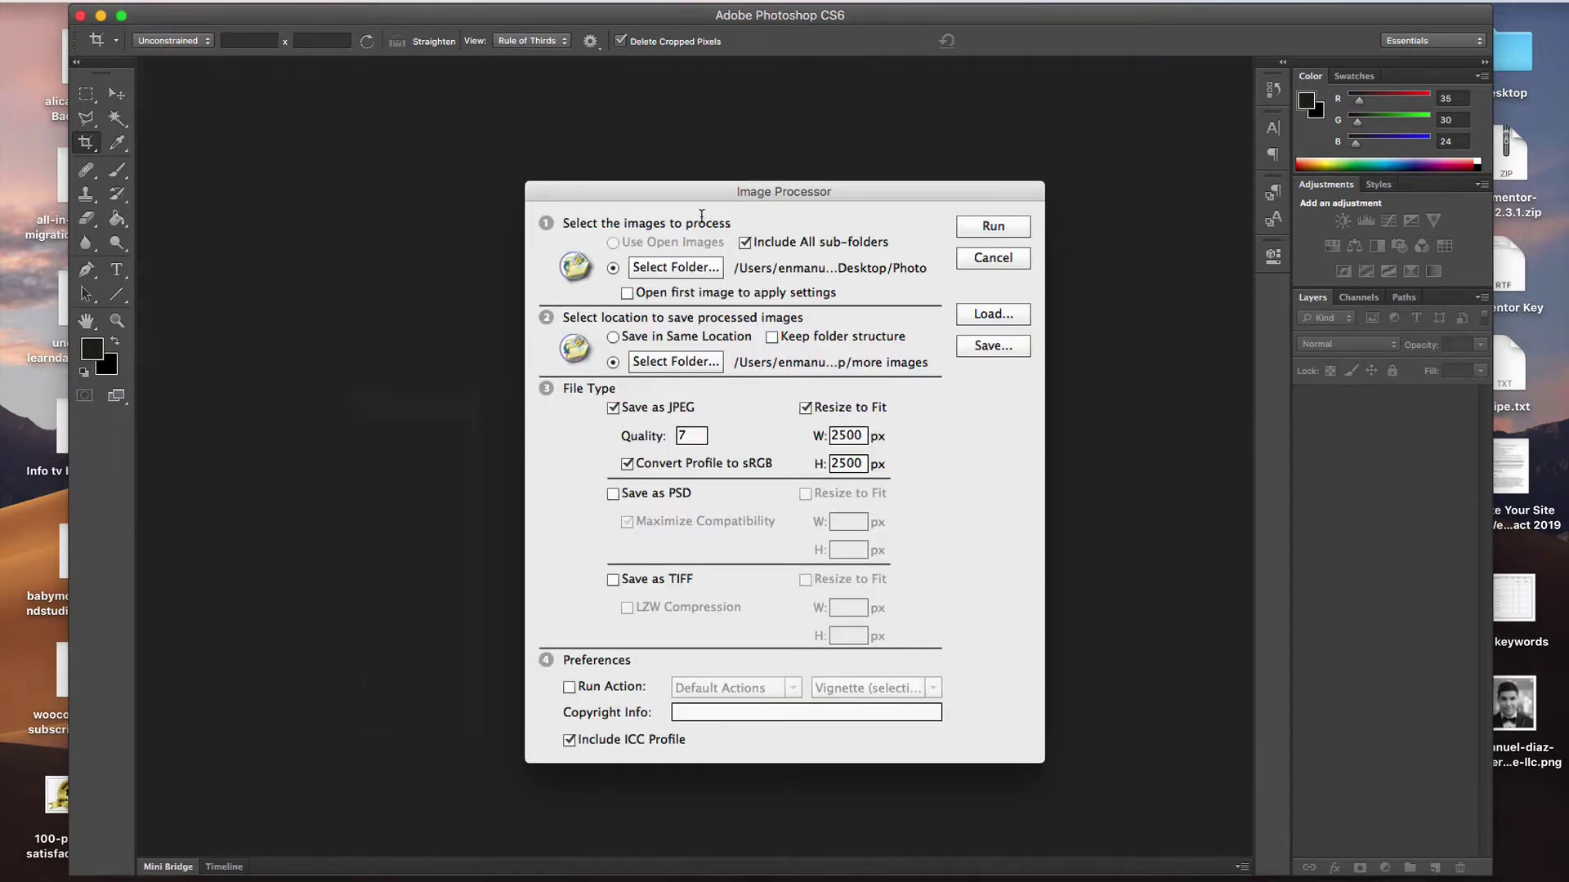
pyautogui.moveTo(700, 201); pyautogui.dragTo(656, 150)
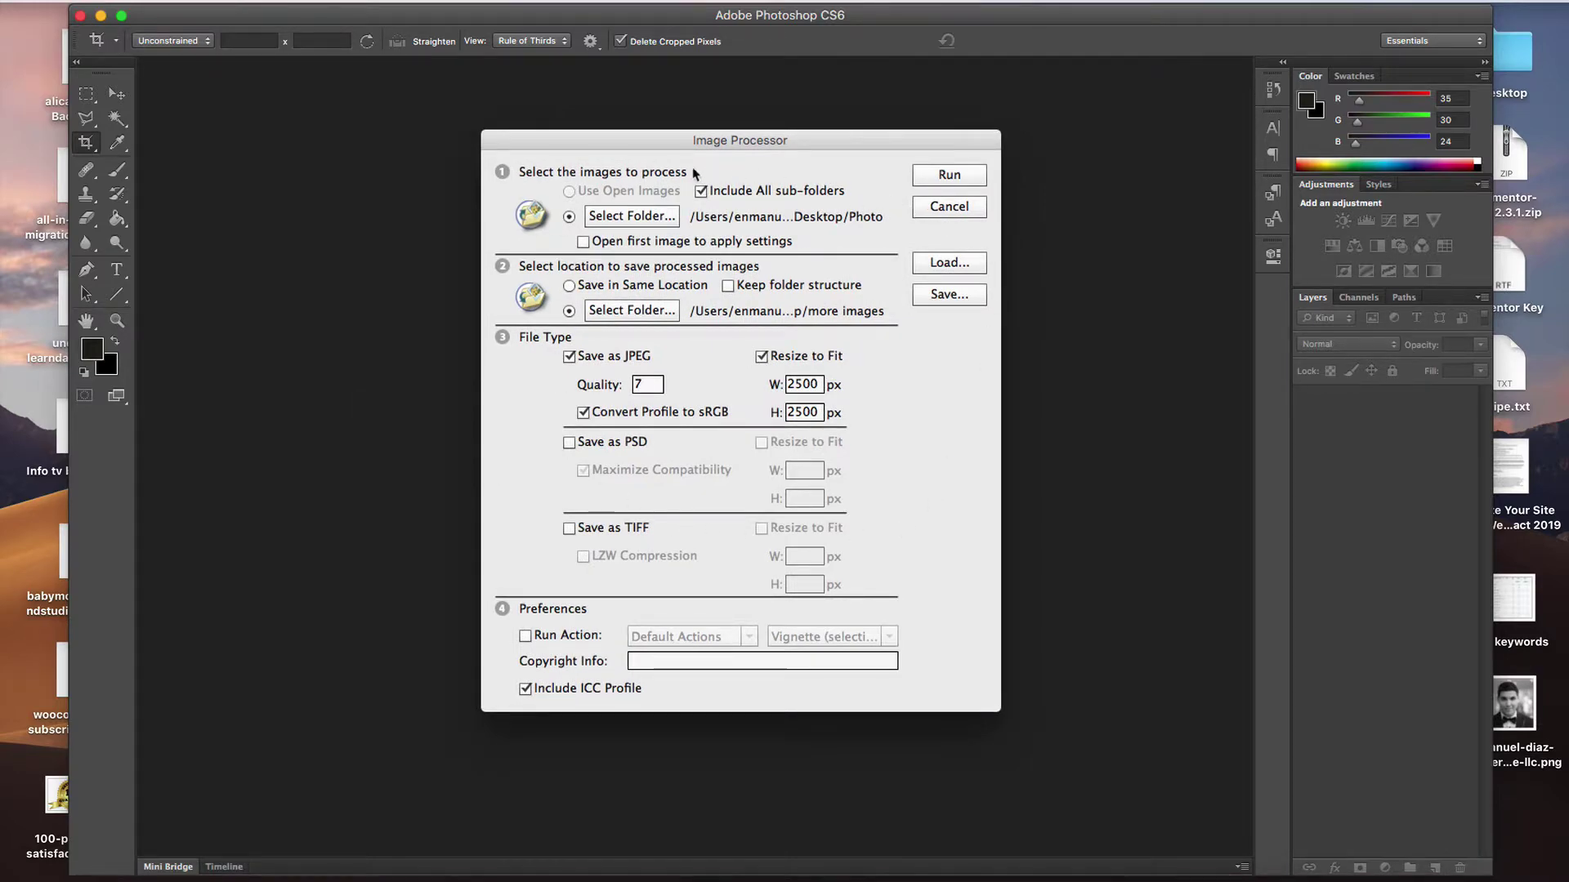
pyautogui.moveTo(520, 172); pyautogui.dragTo(685, 161)
# - Set the Image Processor's source folder to Linene on the desktop
pyautogui.click(626, 215)
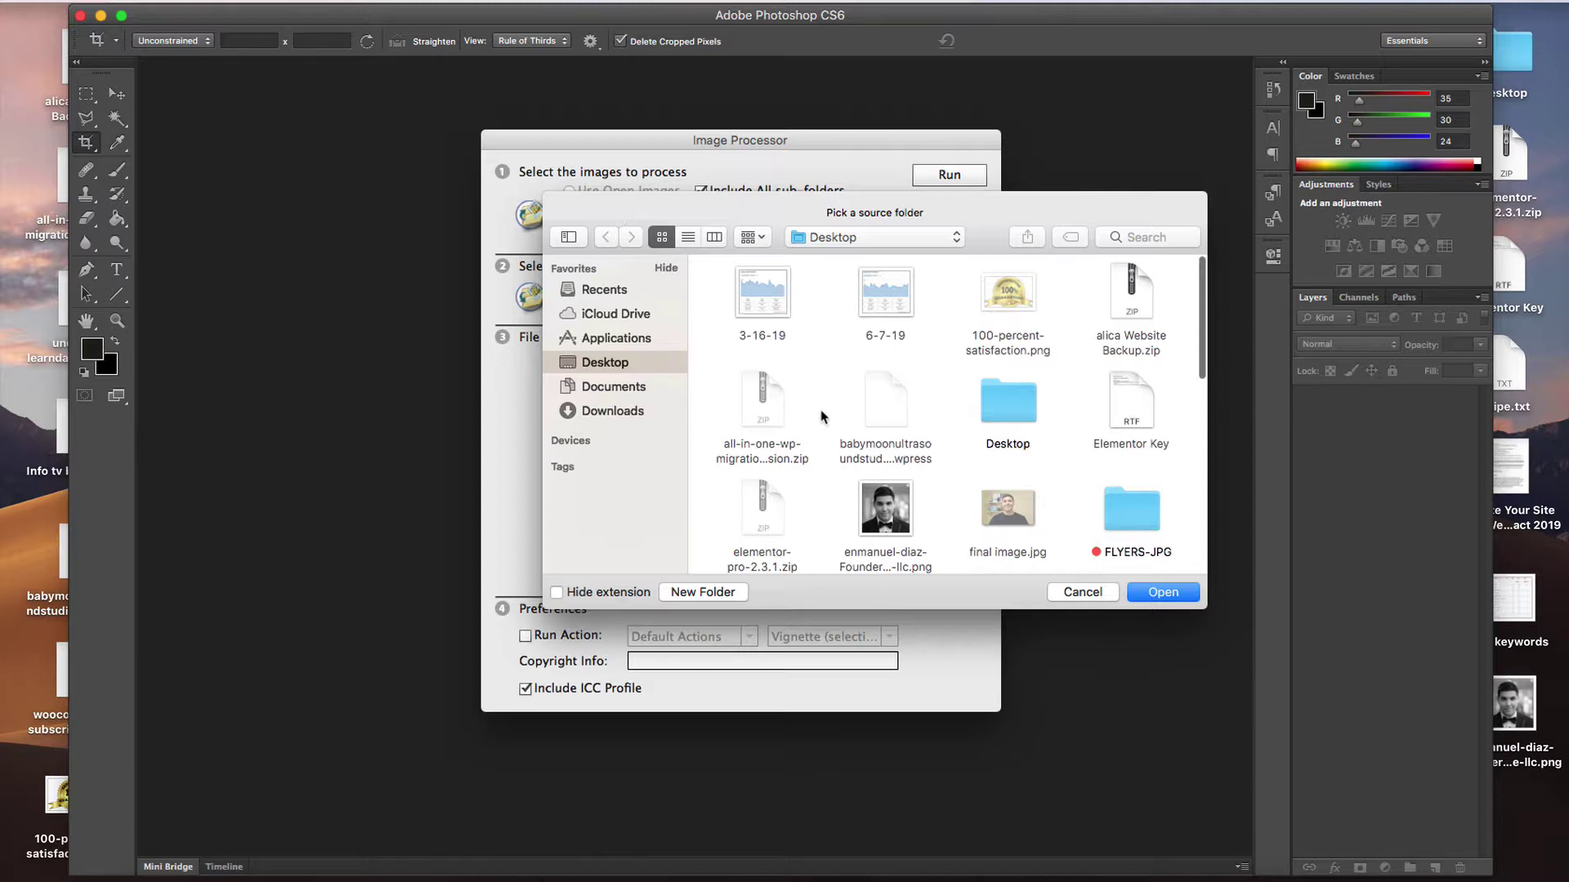
pyautogui.click(1082, 591)
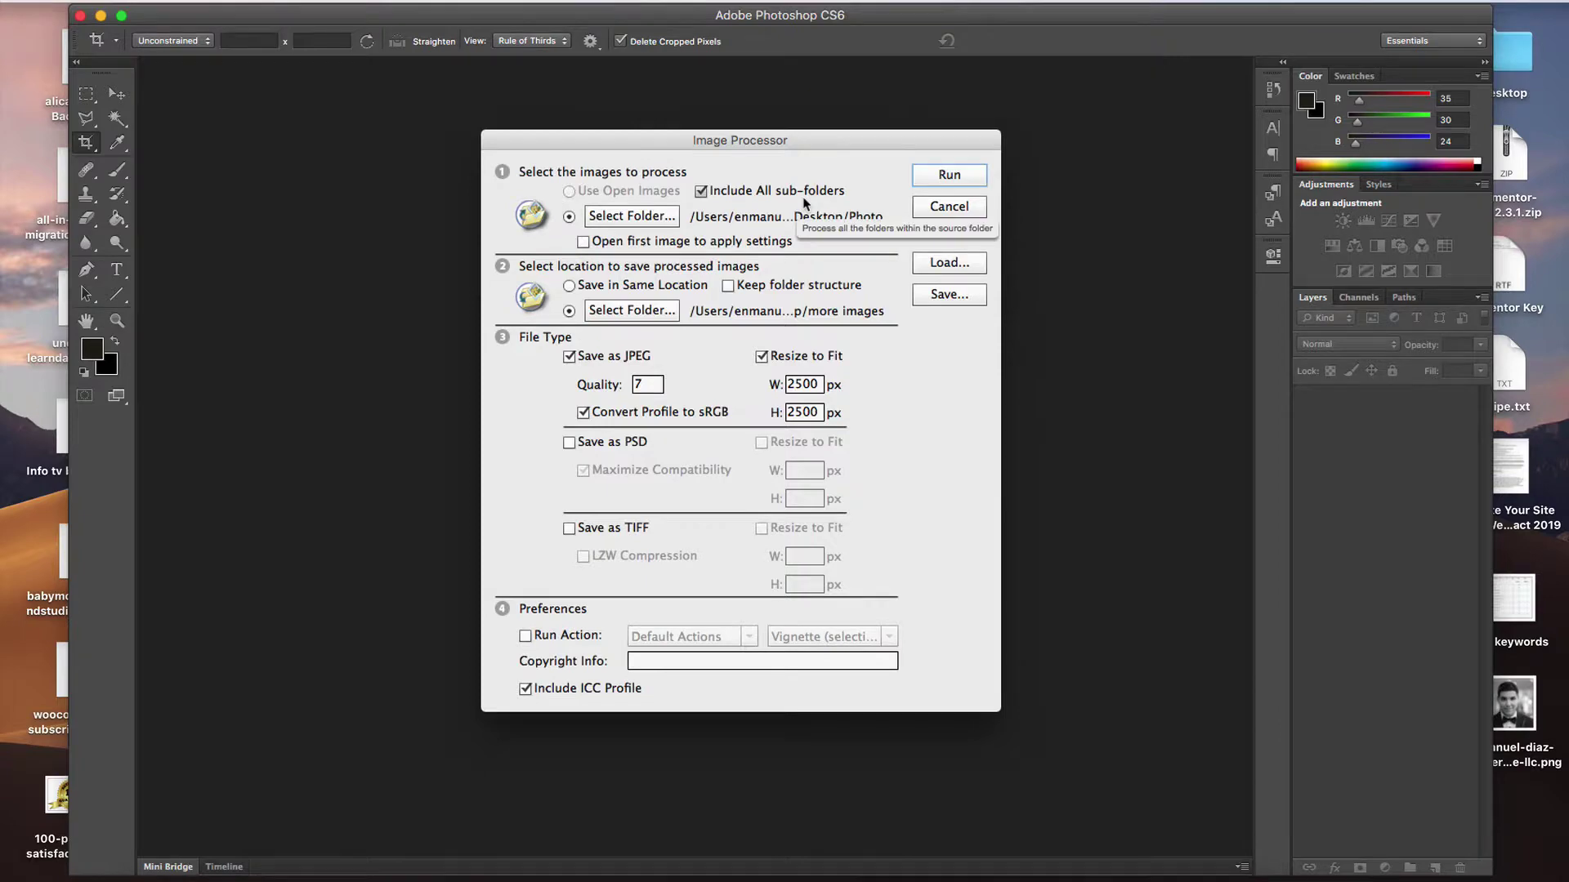
pyautogui.click(627, 219)
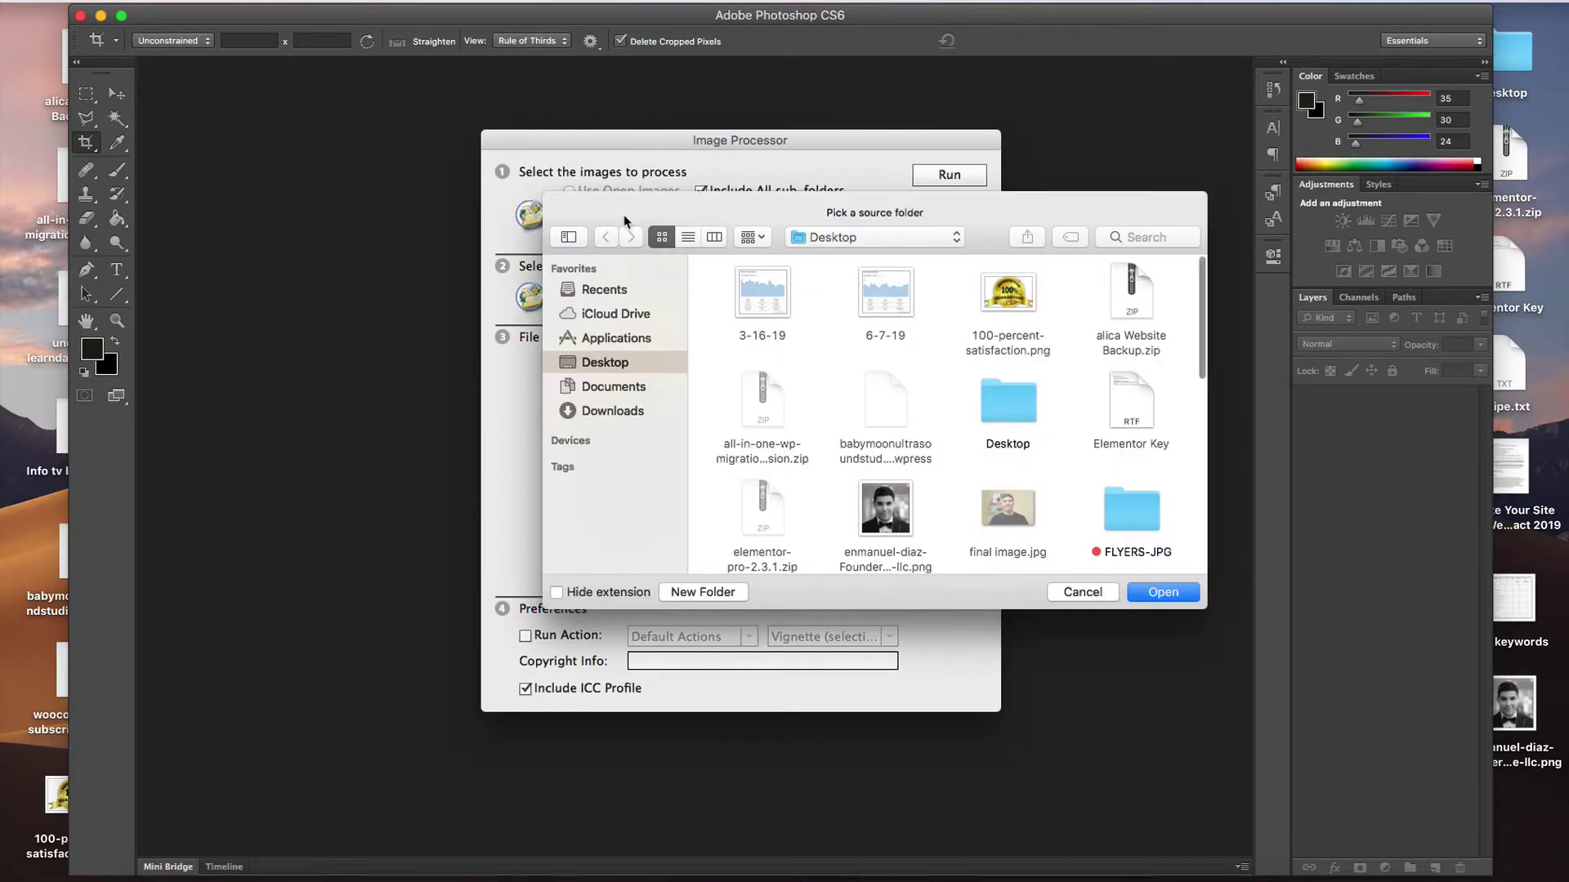
pyautogui.scroll(-5, 1004, 490)
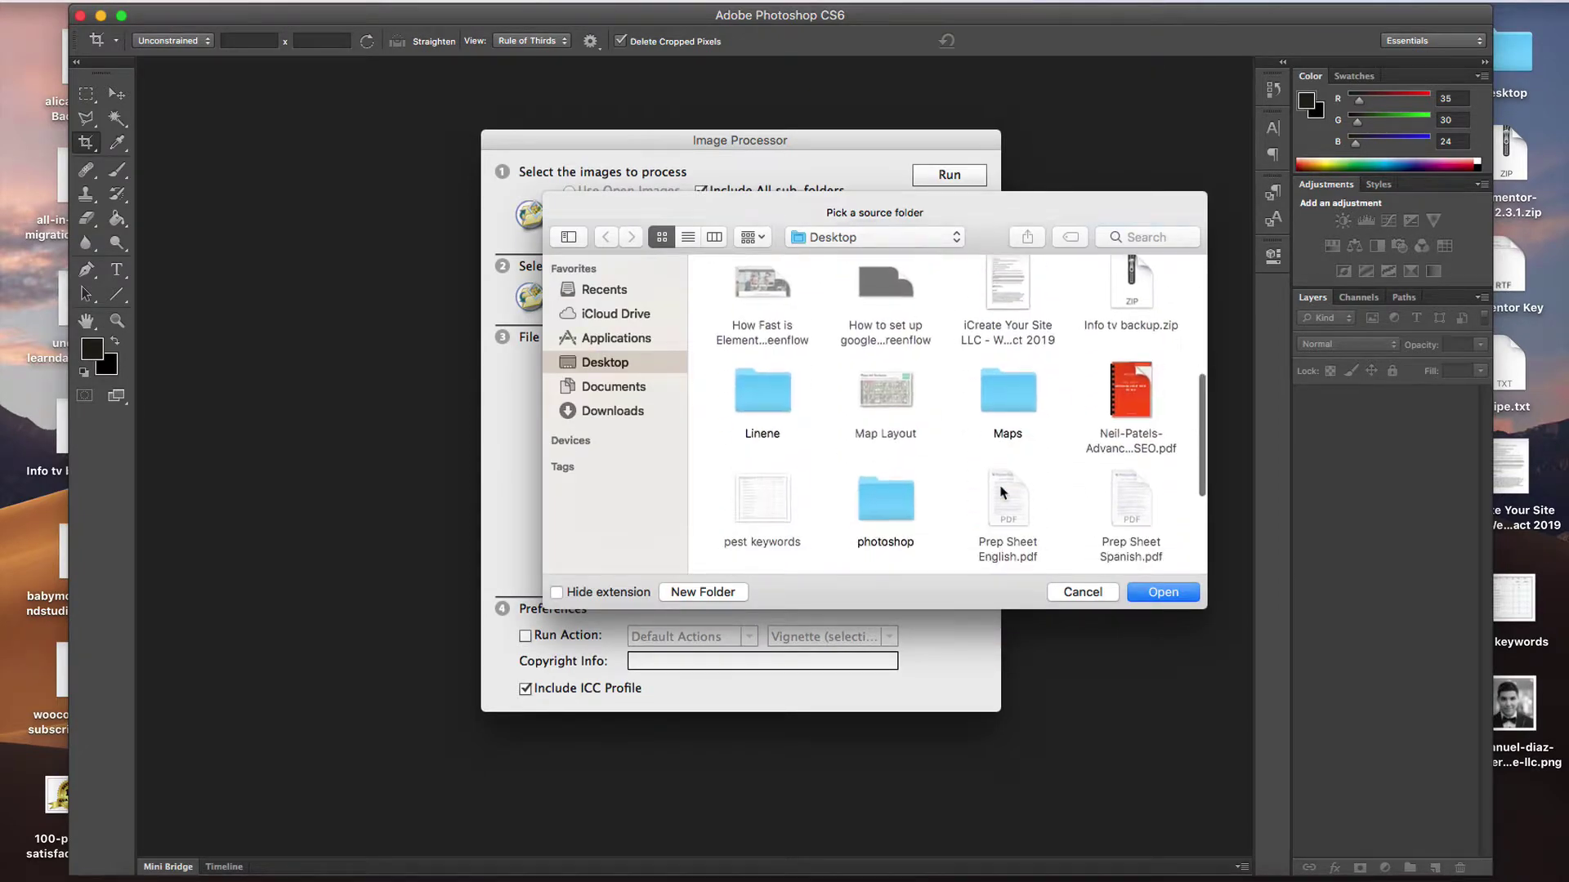
pyautogui.click(766, 378)
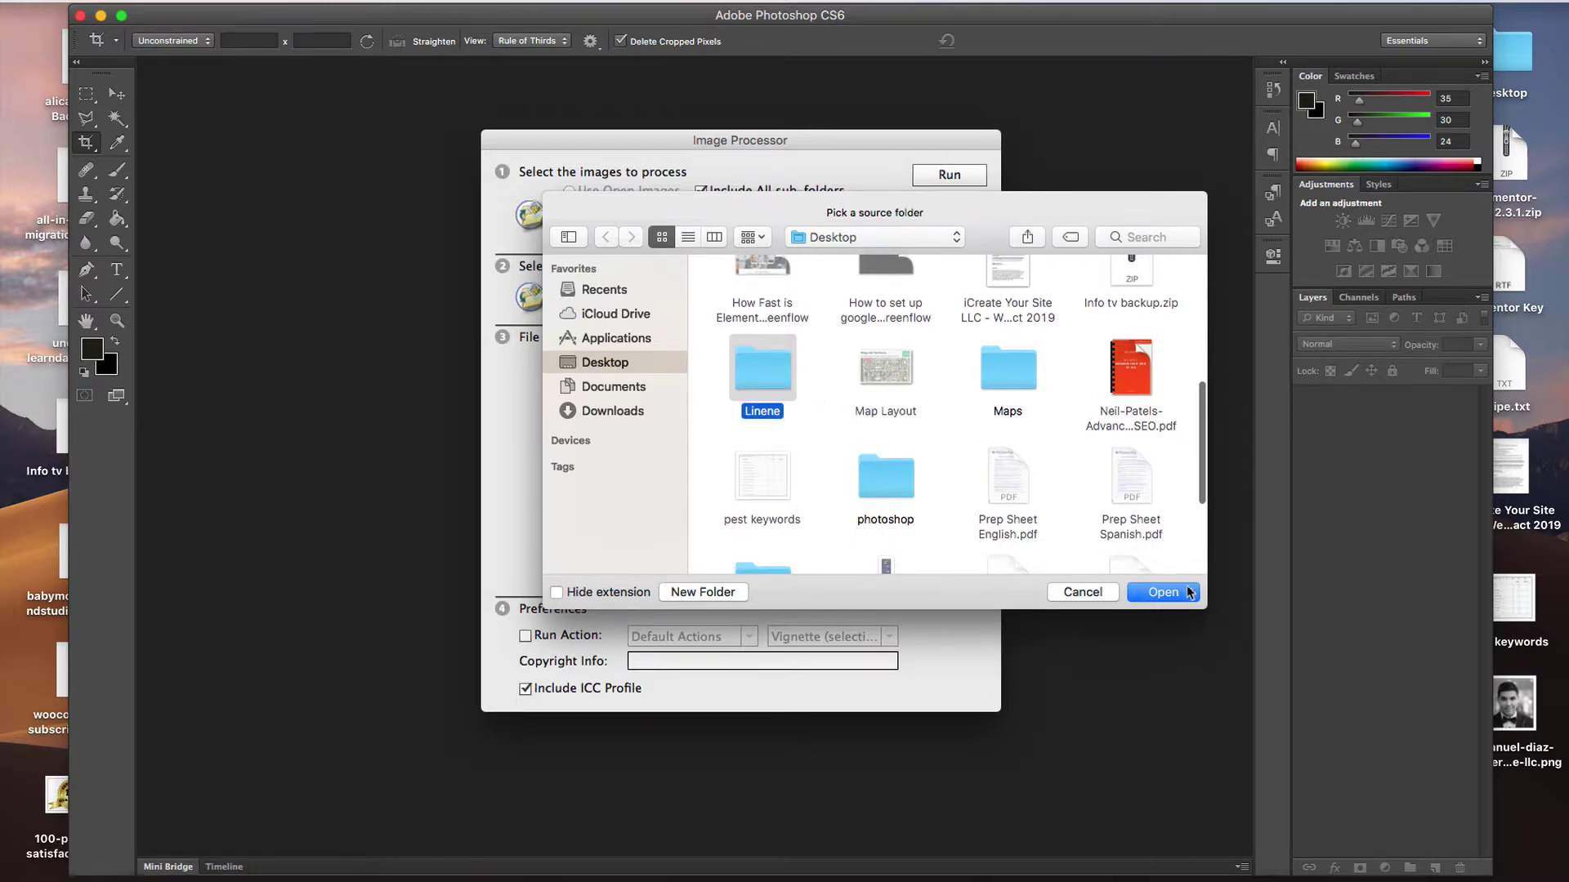
pyautogui.click(1163, 592)
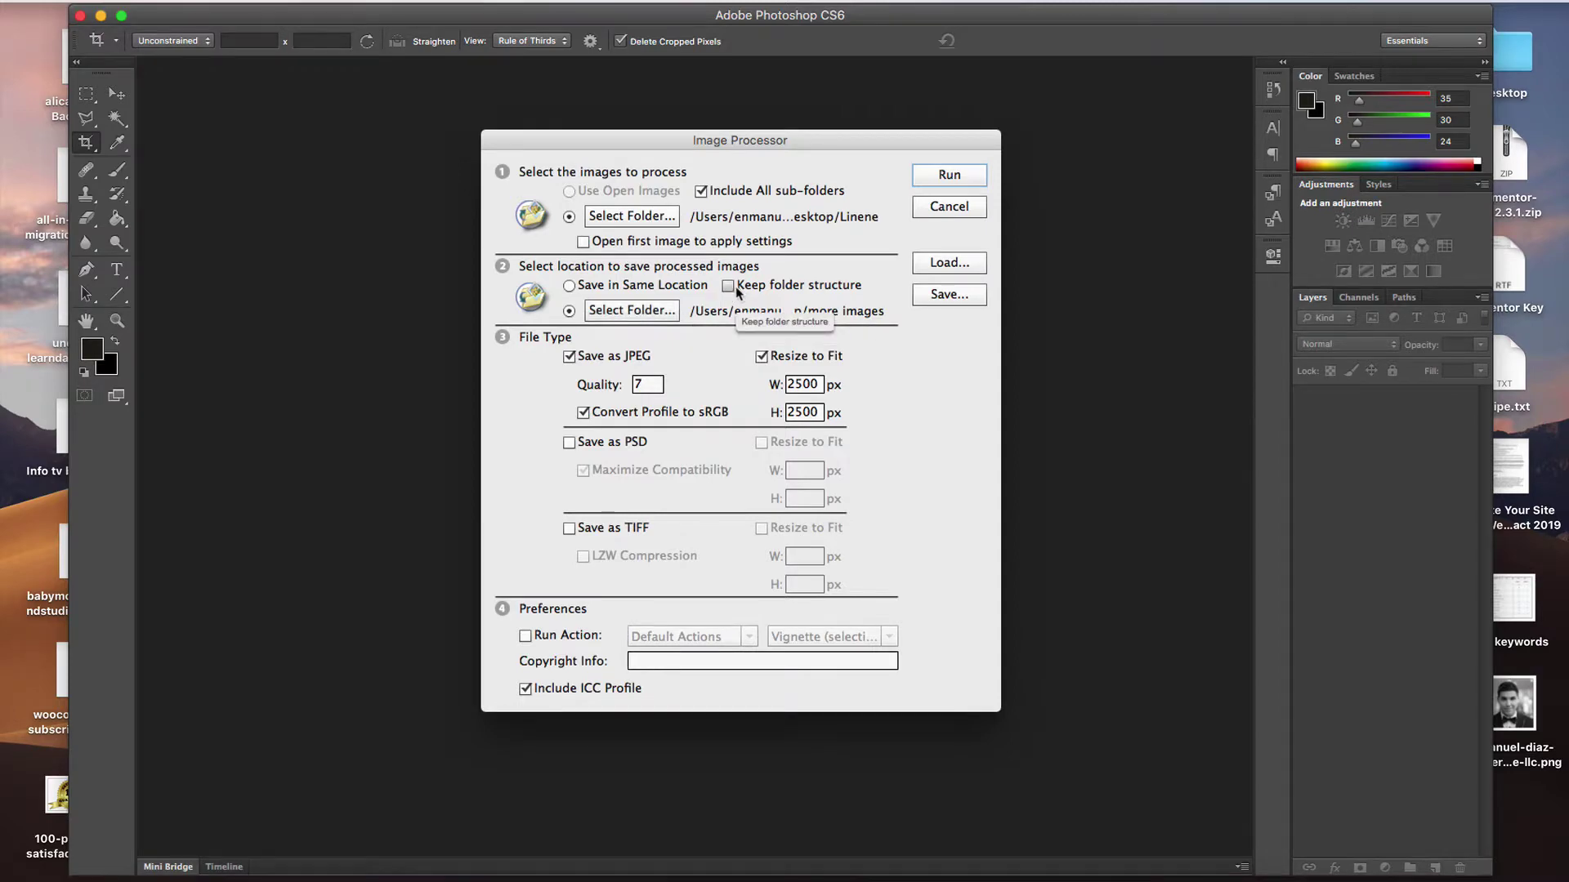
# - Choose the Small desktop folder as the Image Processor's destination
pyautogui.click(663, 311)
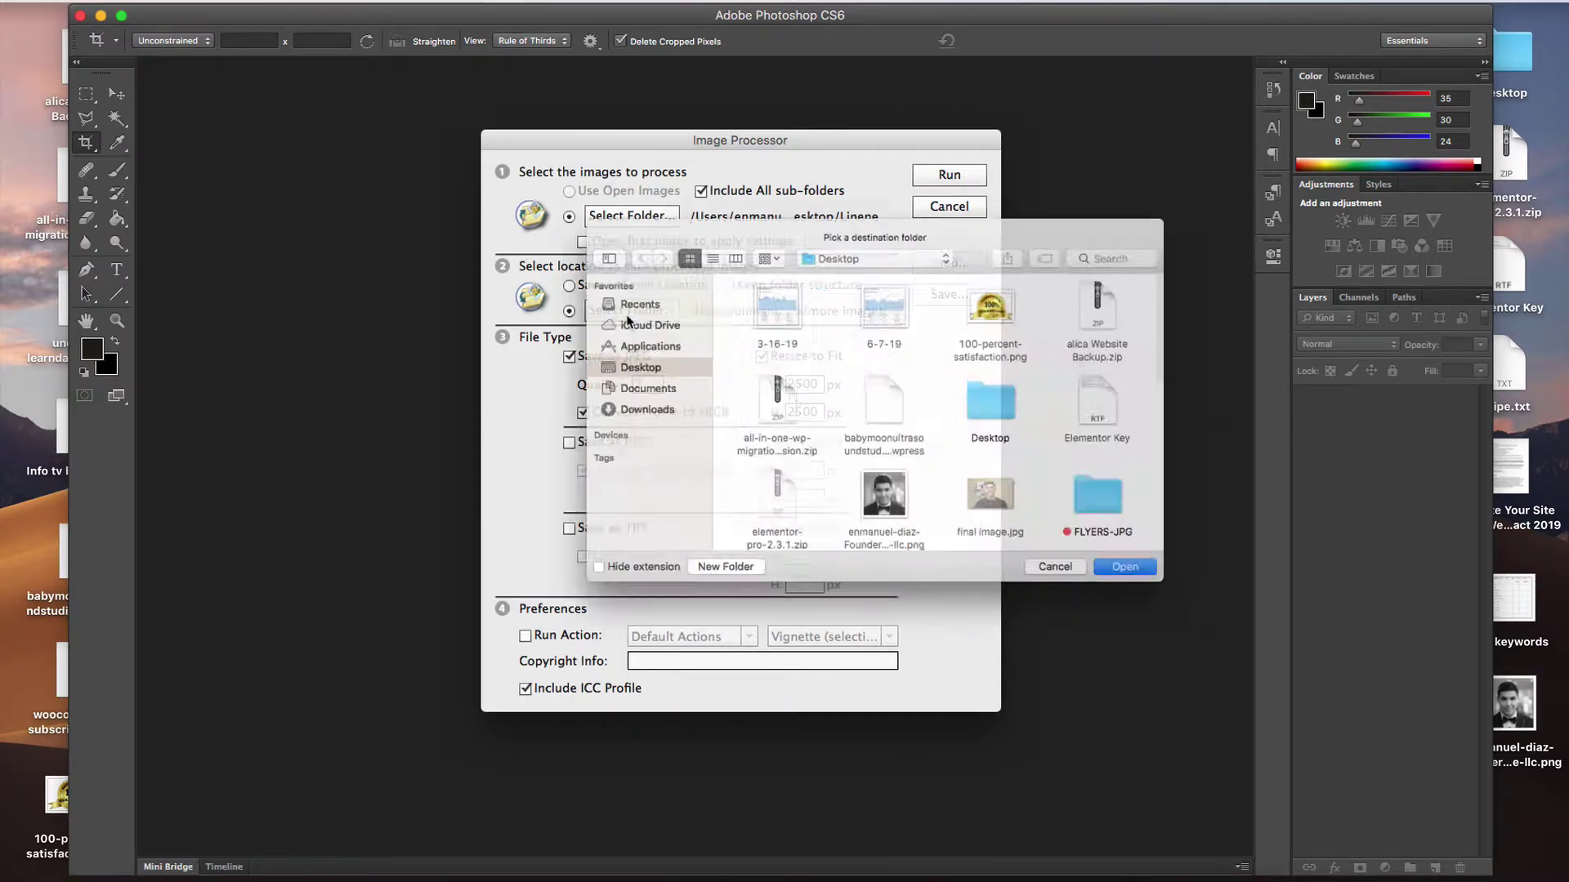
pyautogui.scroll(-10, 1089, 435)
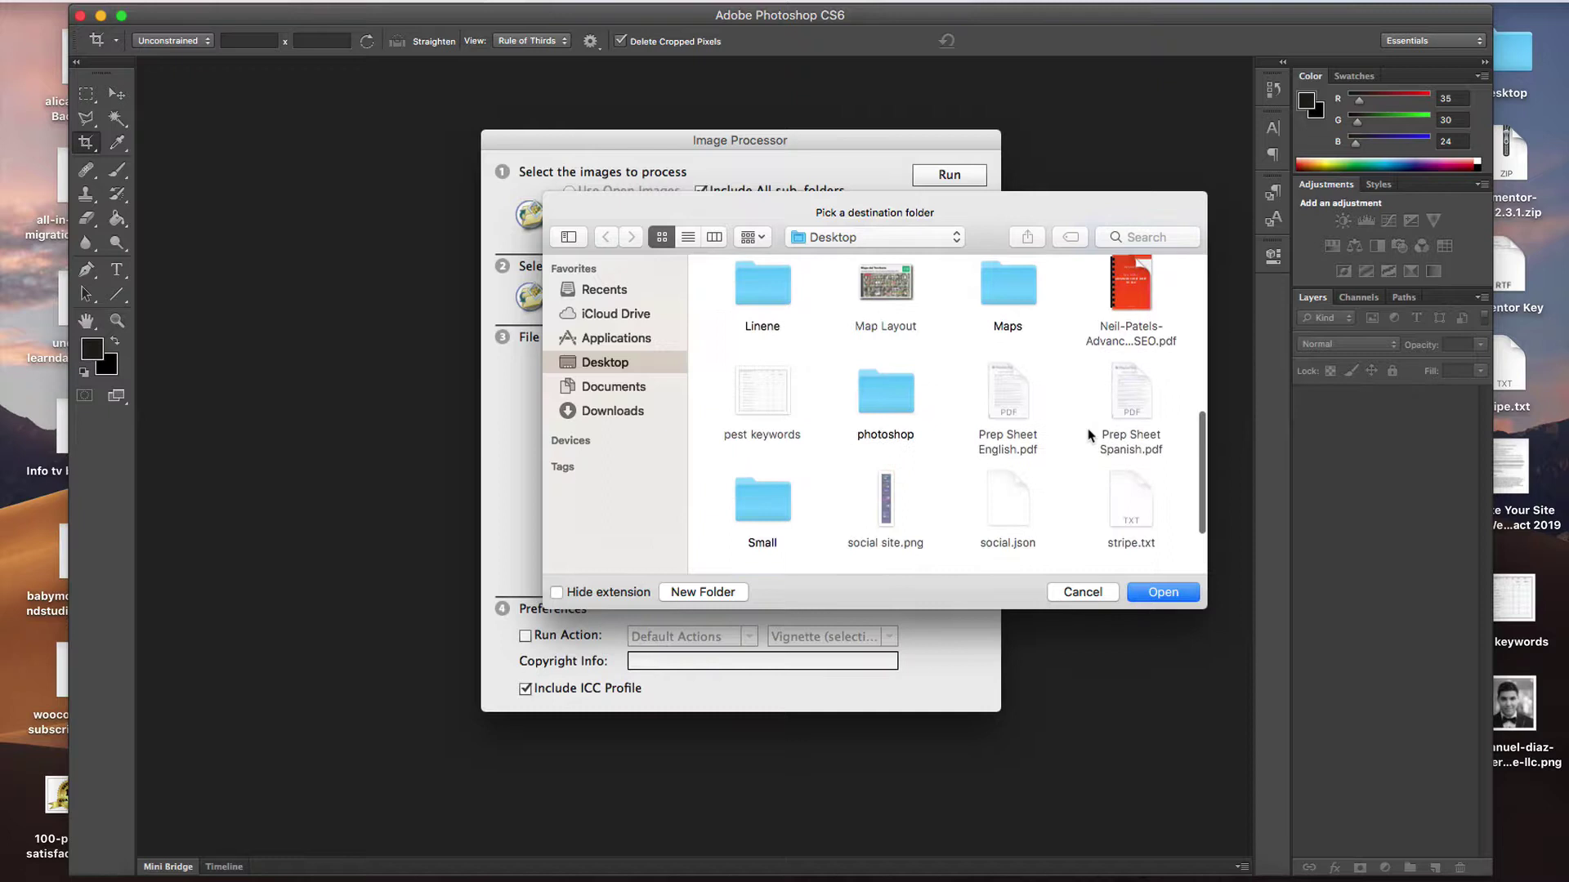
pyautogui.click(763, 432)
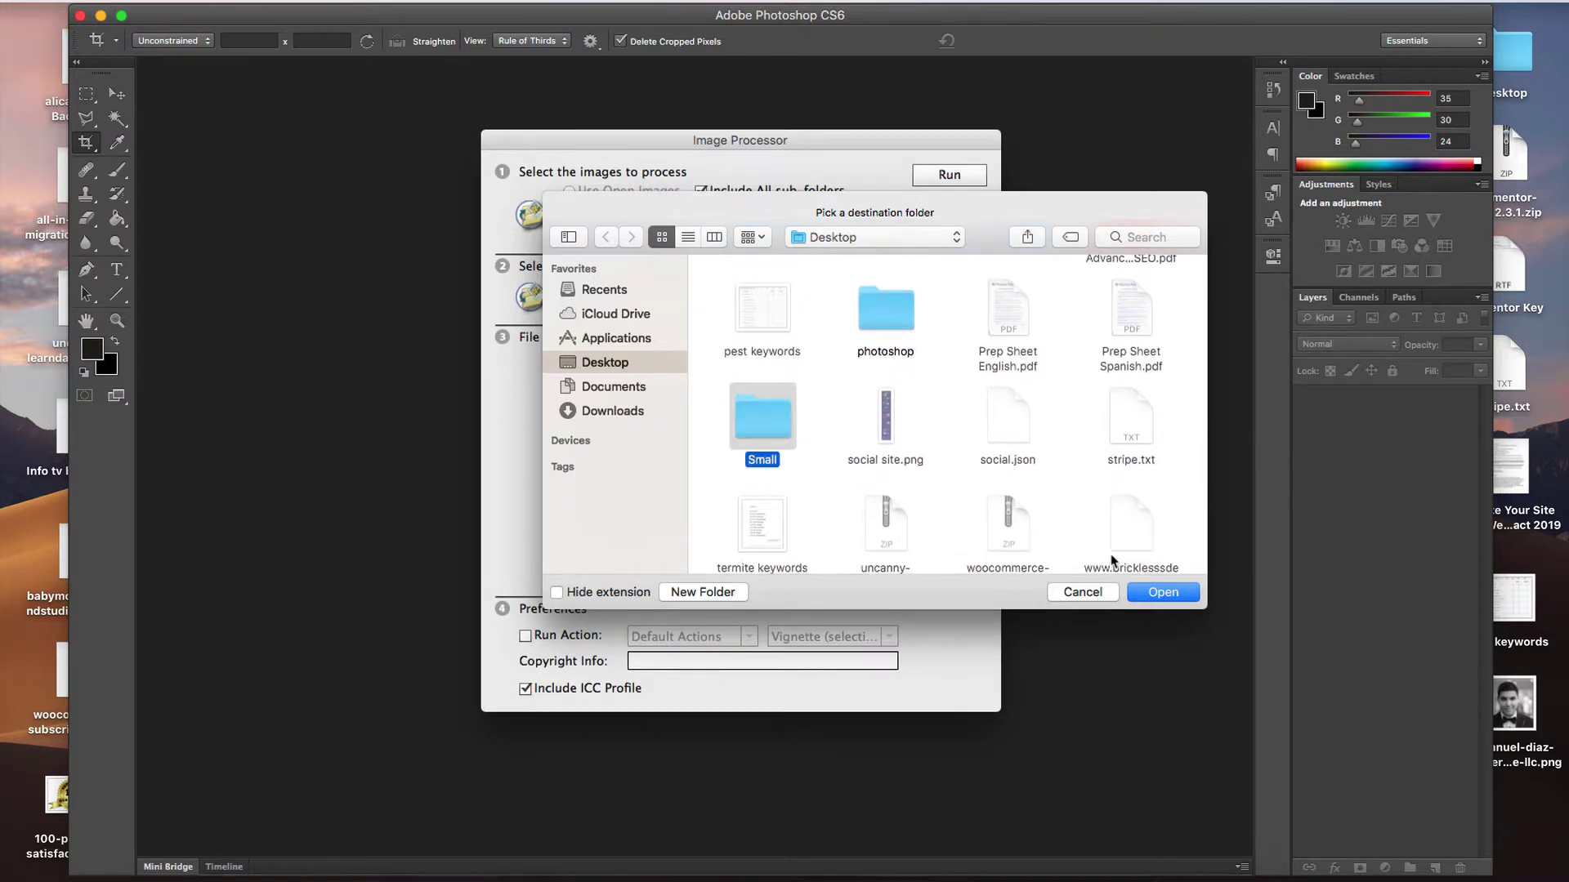
pyautogui.click(1161, 598)
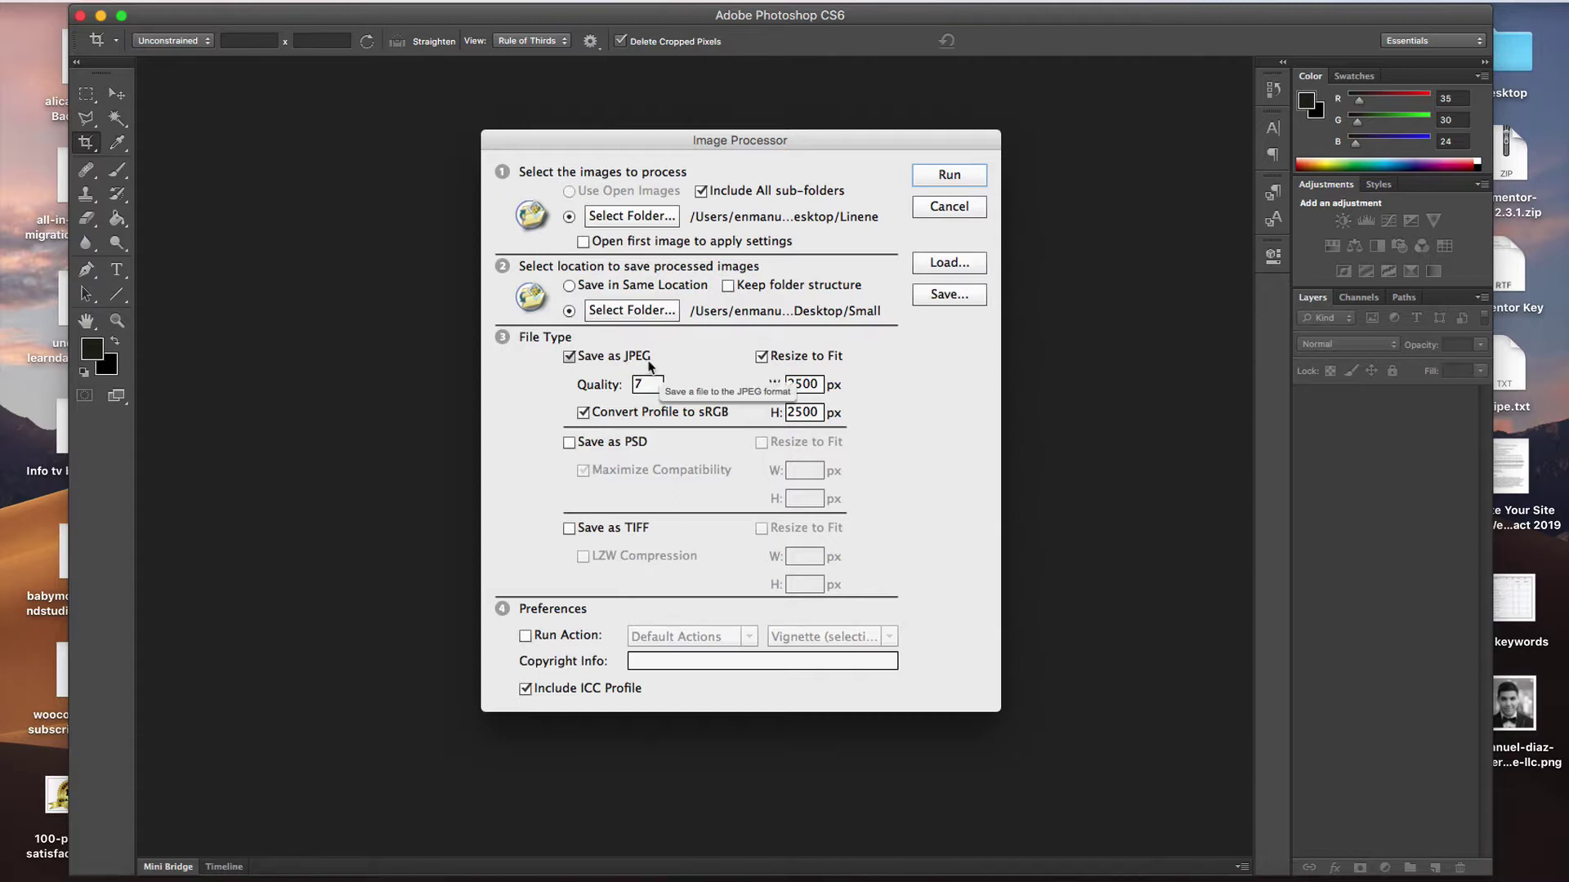
pyautogui.doubleClick(655, 384)
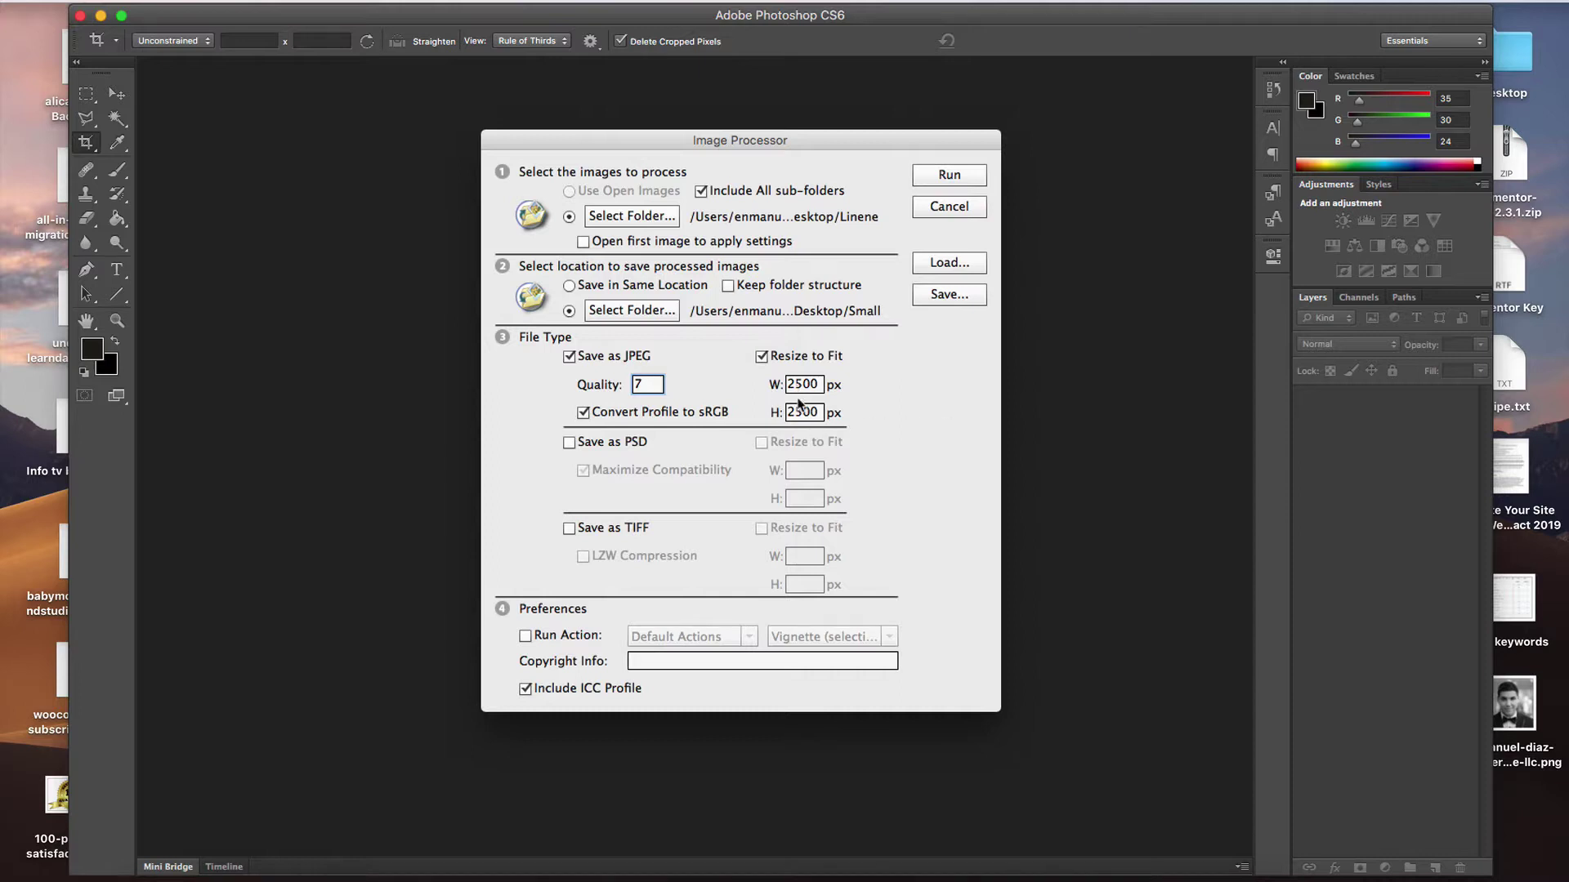
pyautogui.moveTo(814, 388); pyautogui.dragTo(811, 385)
pyautogui.press('Left')
pyautogui.write('00')
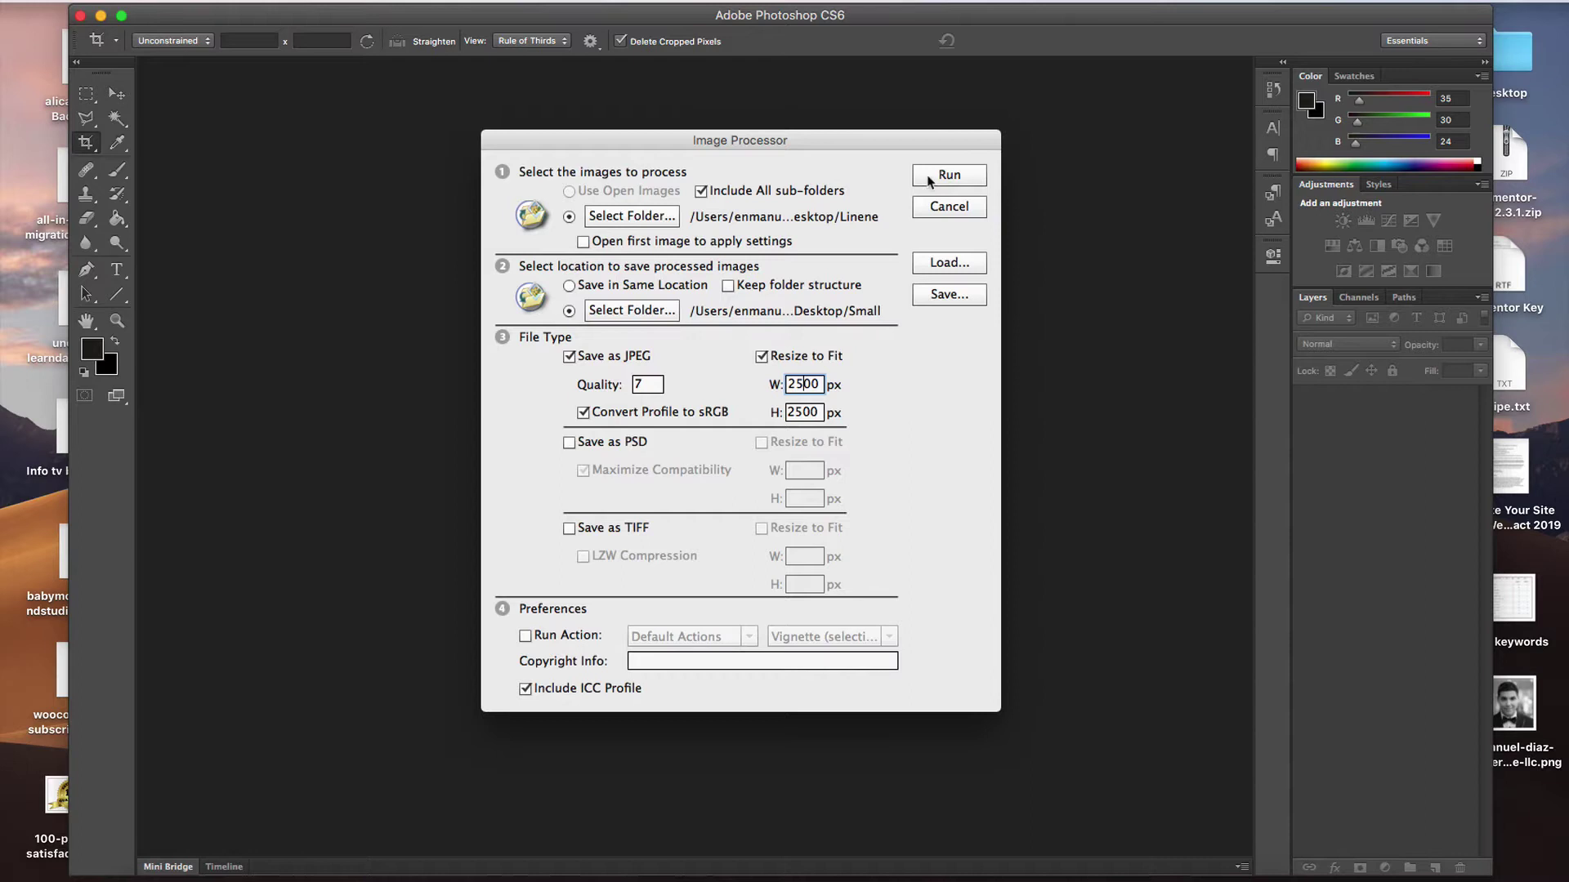
# - Run the Image Processor batch to export the Linene screenshots as resized JPEGs
pyautogui.click(954, 176)
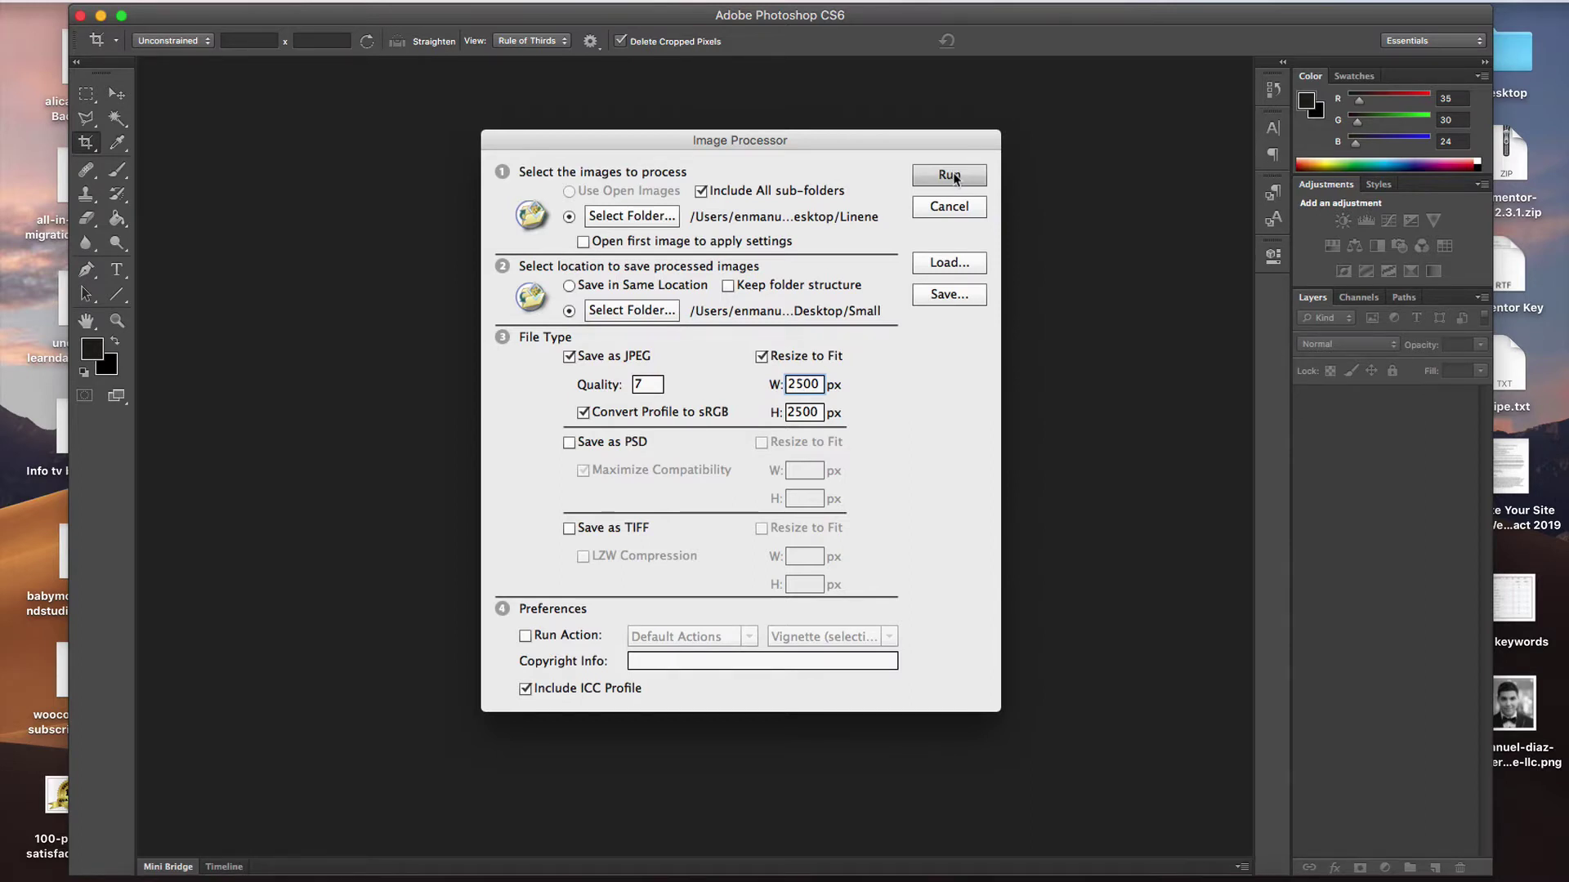
pyautogui.click(954, 176)
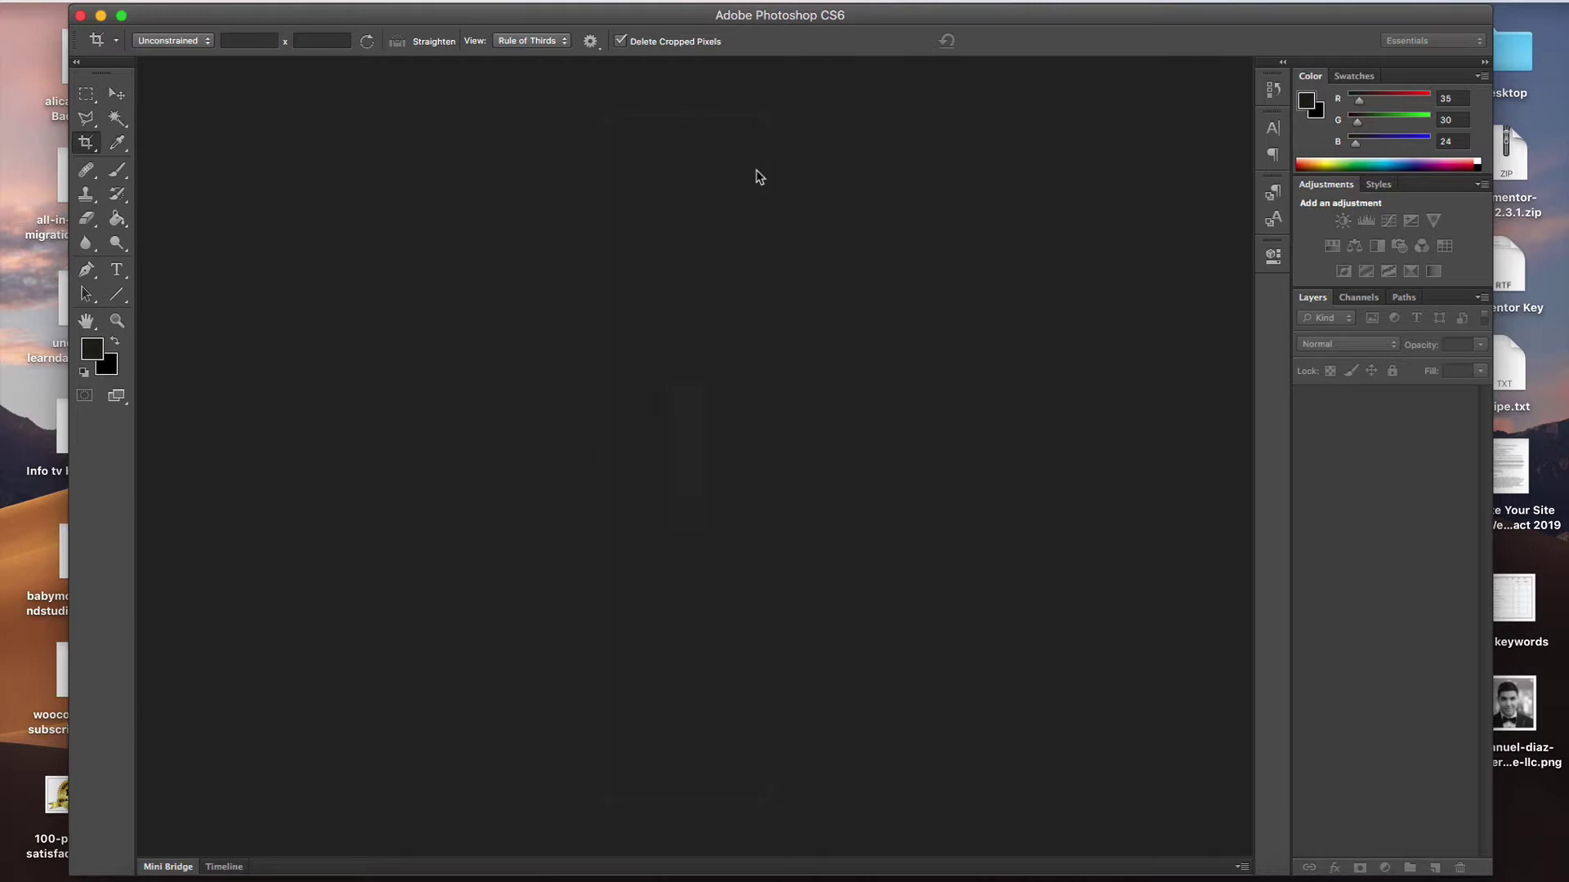
# - Minimize Photoshop, open Small > JPEG to check the seven JPGs, then return to Small
pyautogui.click(102, 16)
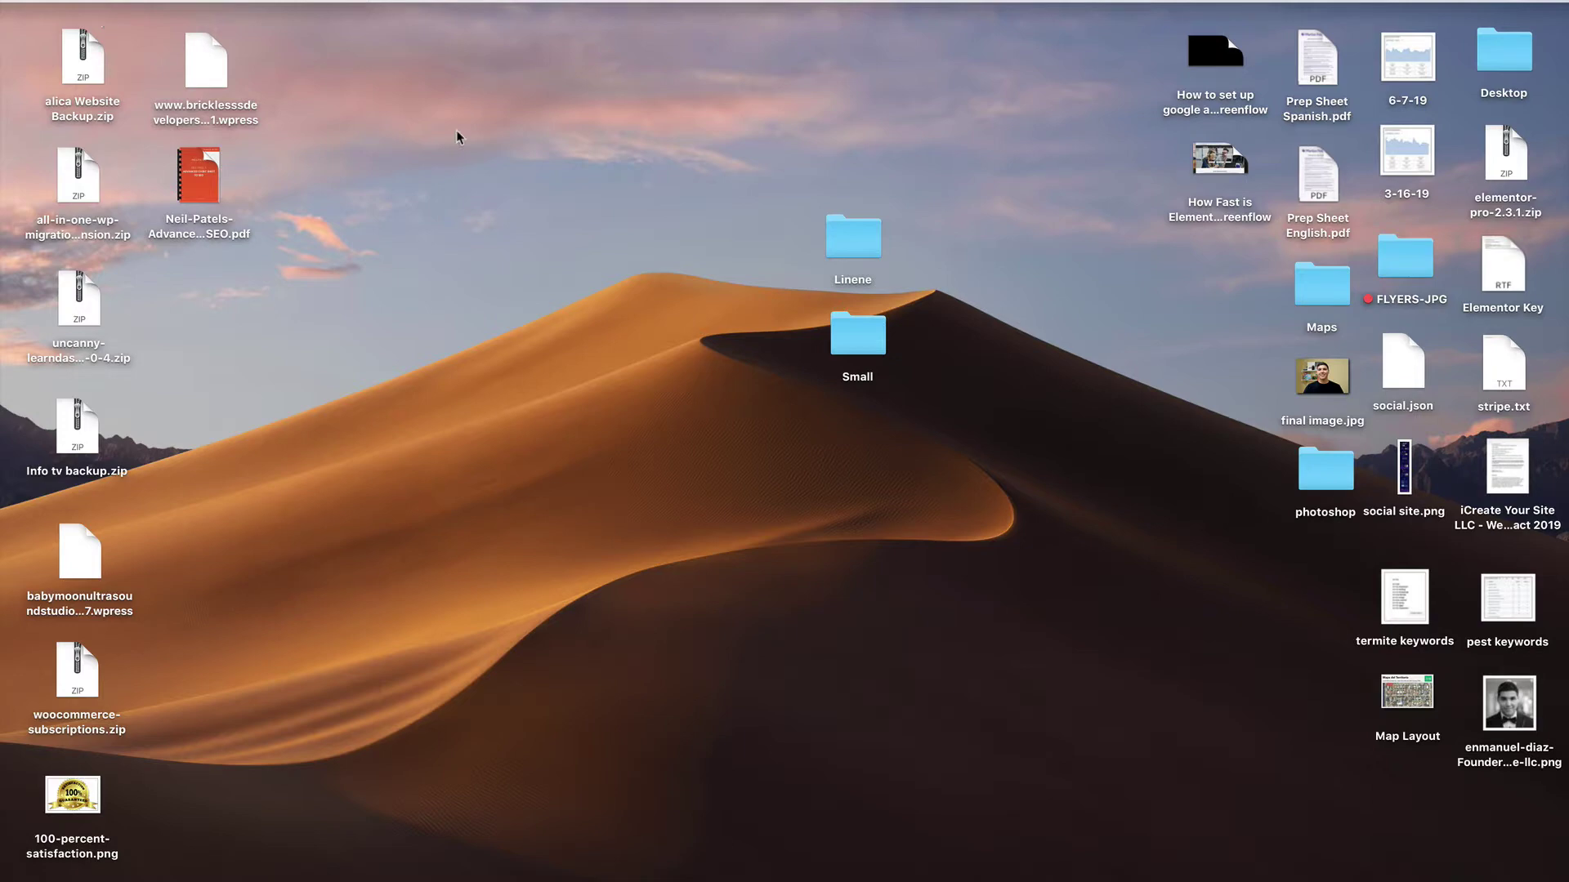
pyautogui.doubleClick(875, 342)
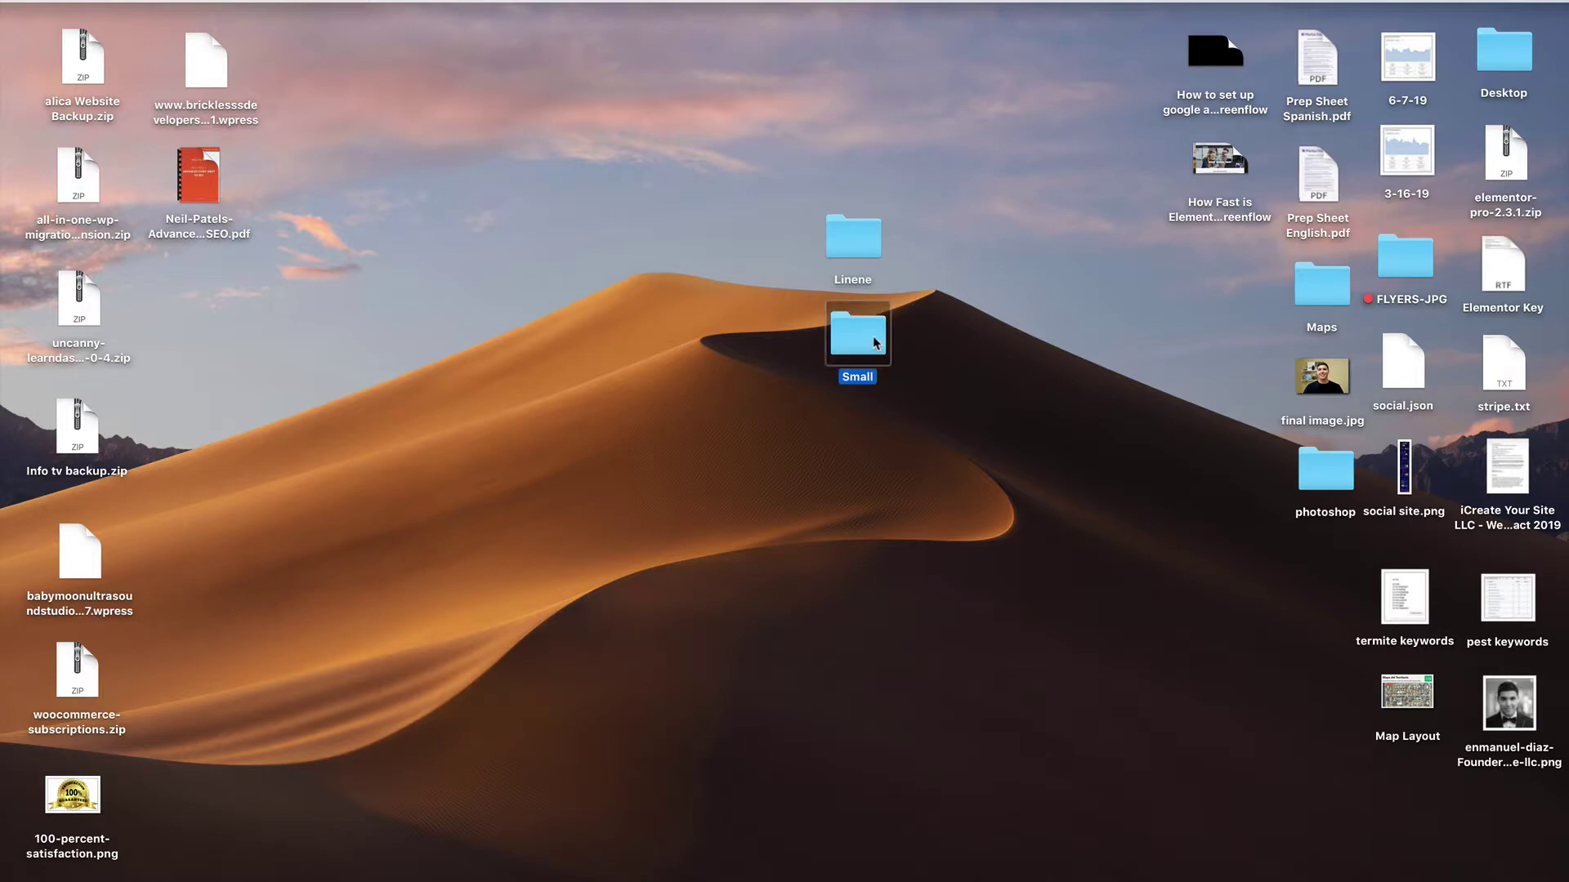
pyautogui.click(607, 231)
pyautogui.doubleClick(607, 231)
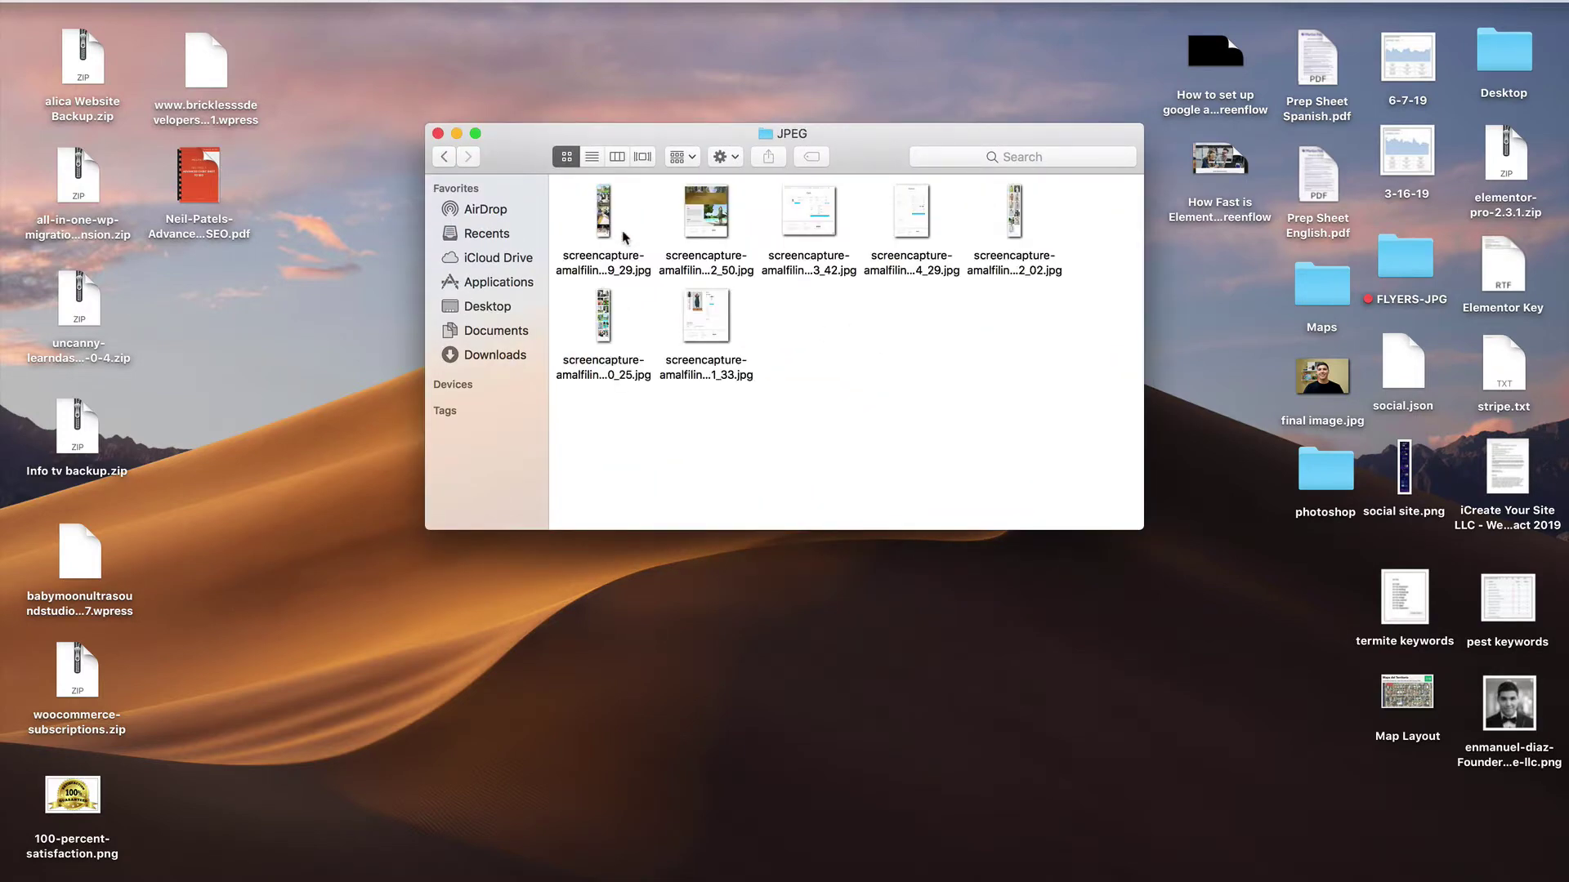
pyautogui.moveTo(1091, 400); pyautogui.dragTo(591, 209)
pyautogui.click(441, 158)
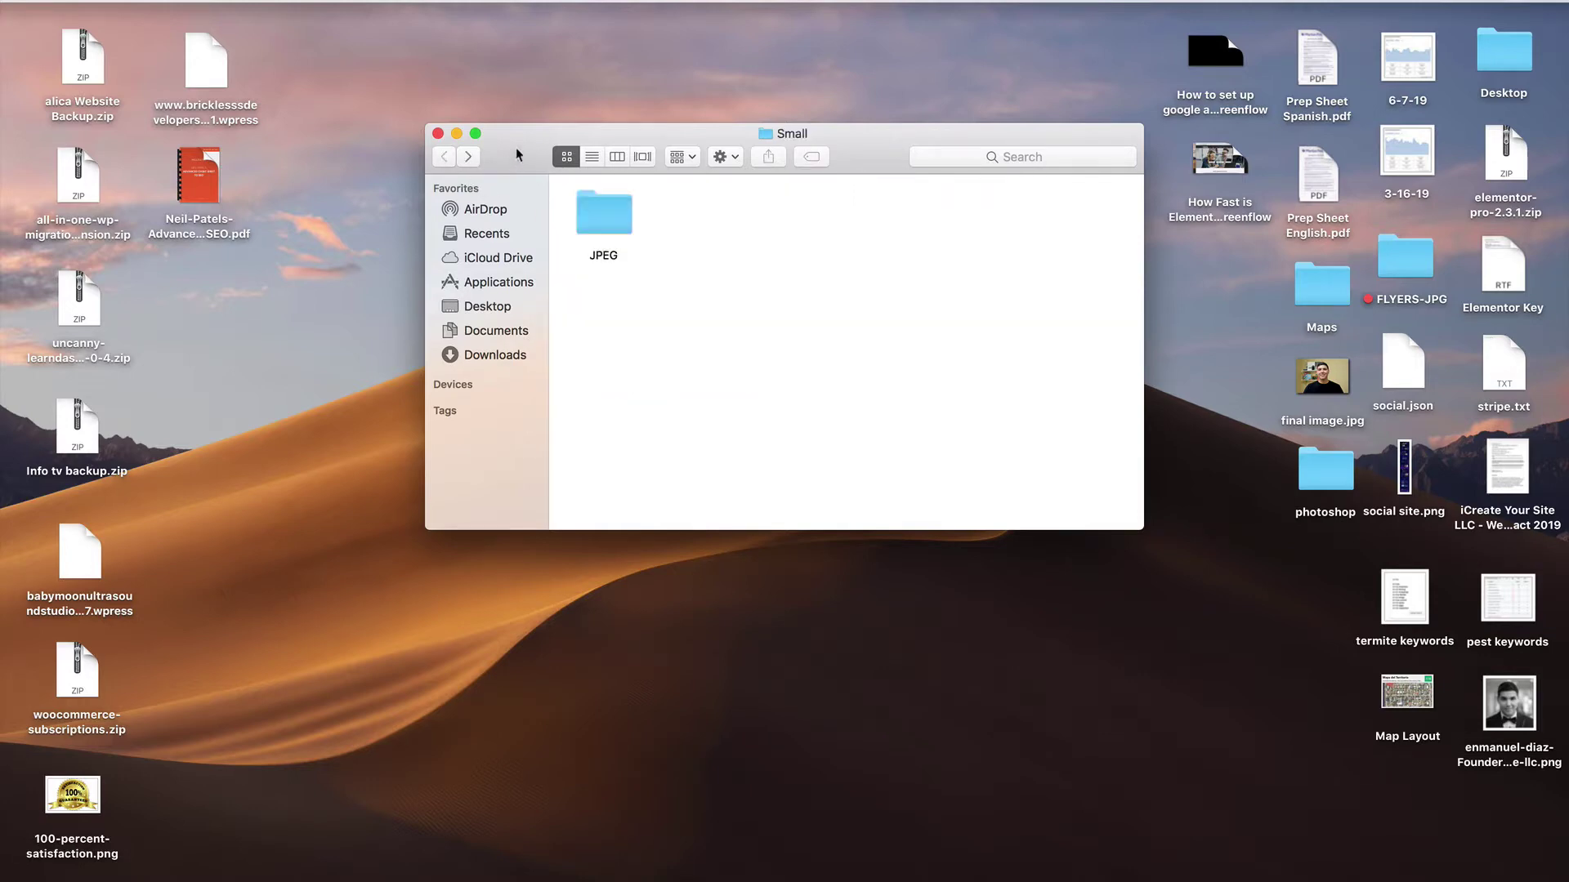
pyautogui.moveTo(517, 151); pyautogui.dragTo(467, 444)
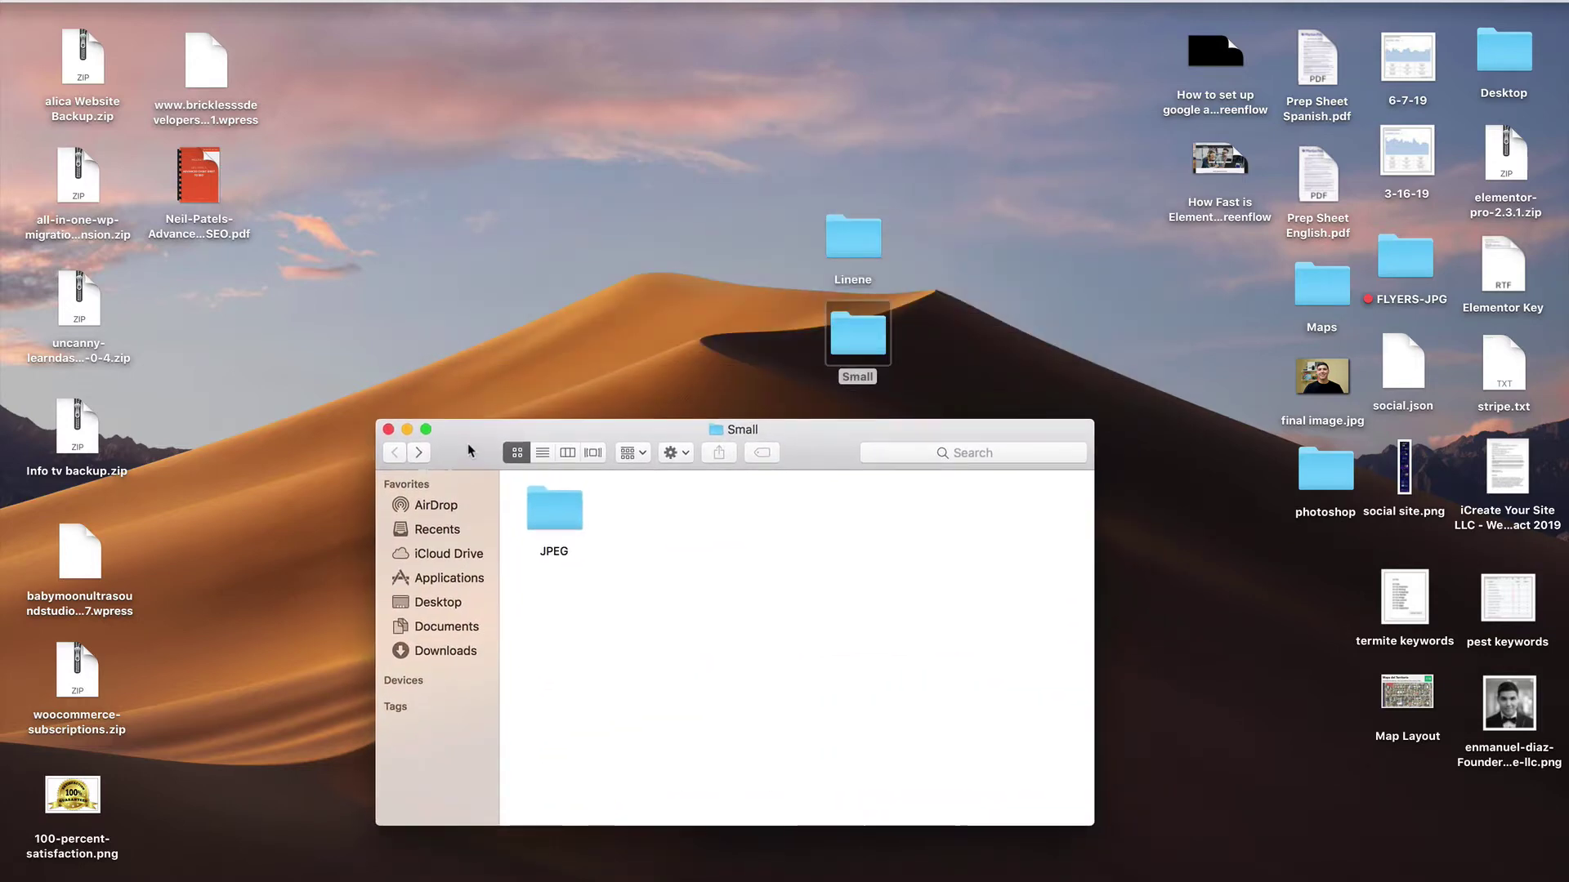
pyautogui.click(865, 249)
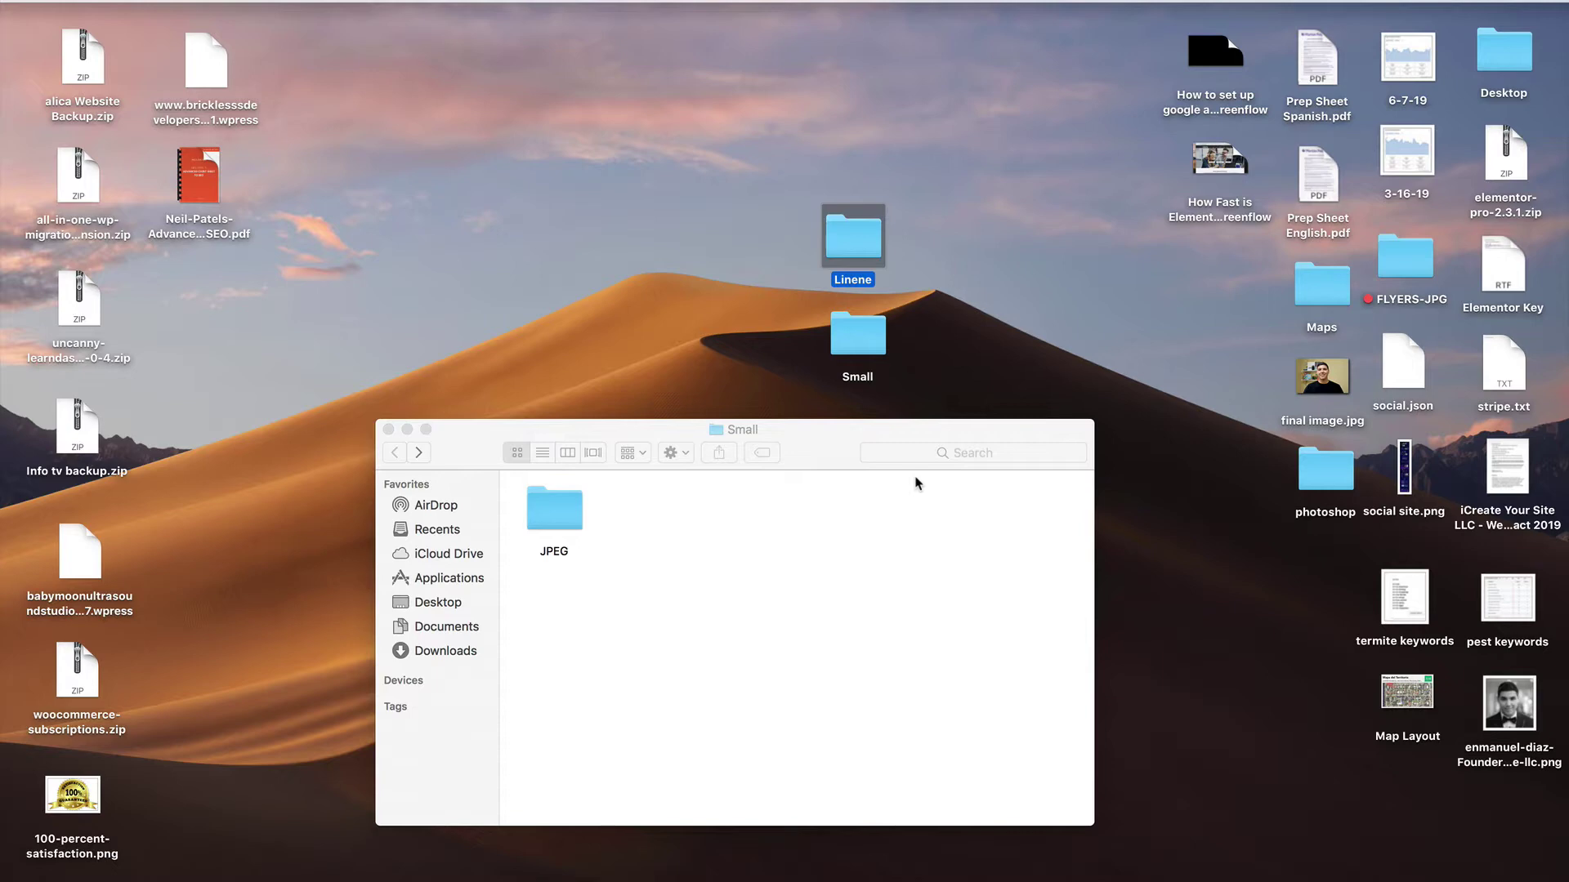
# - Check the Linene folder's size (116.2 MB) in Get Info
pyautogui.rightClick(846, 260)
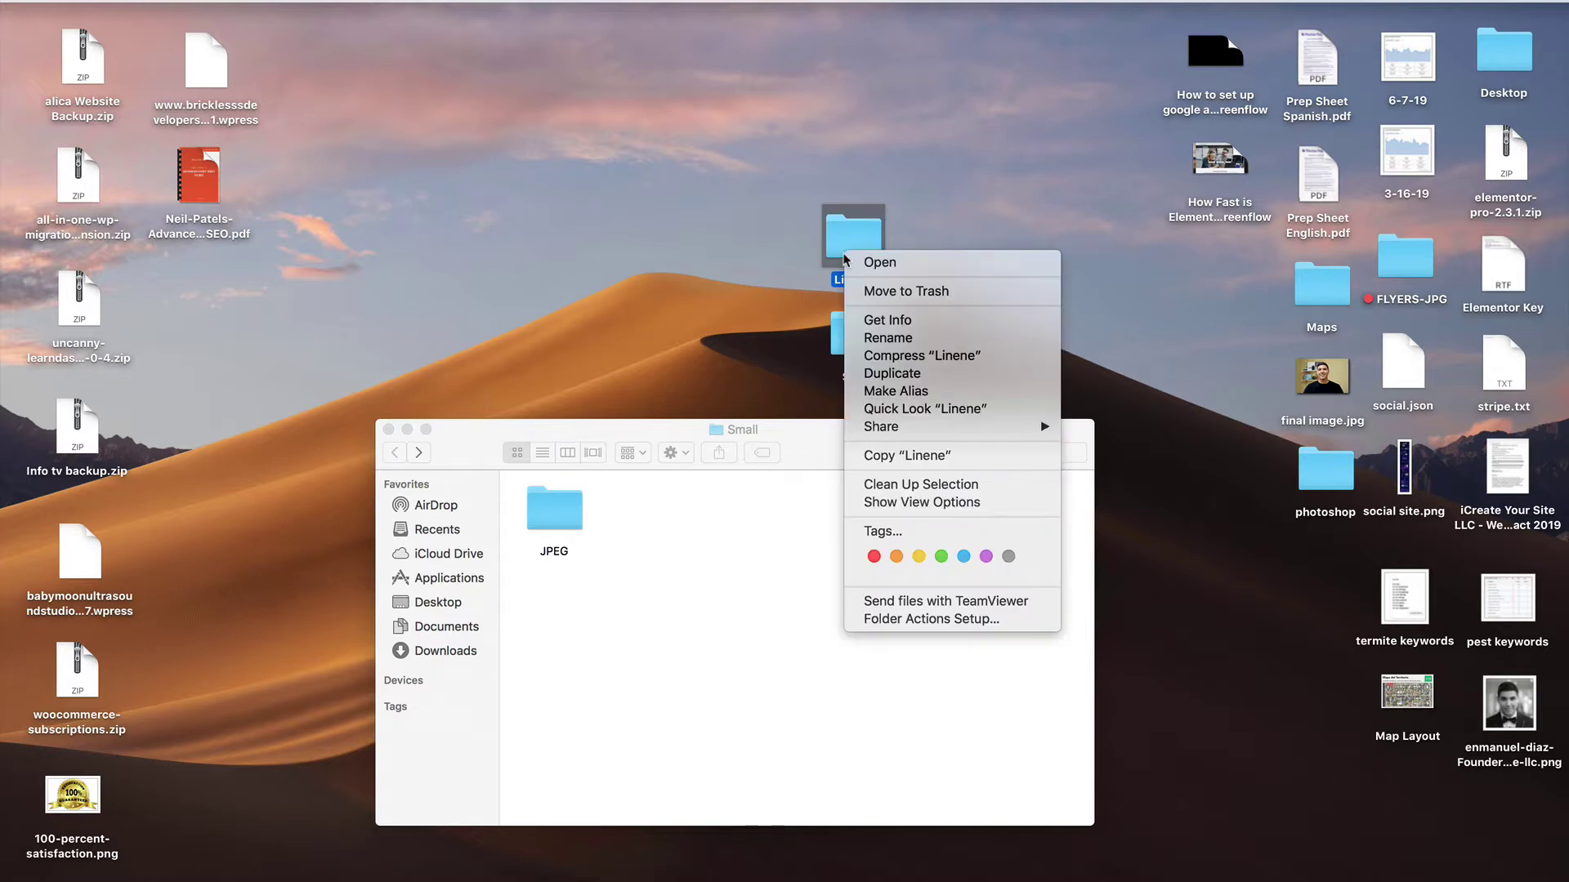
pyautogui.click(882, 319)
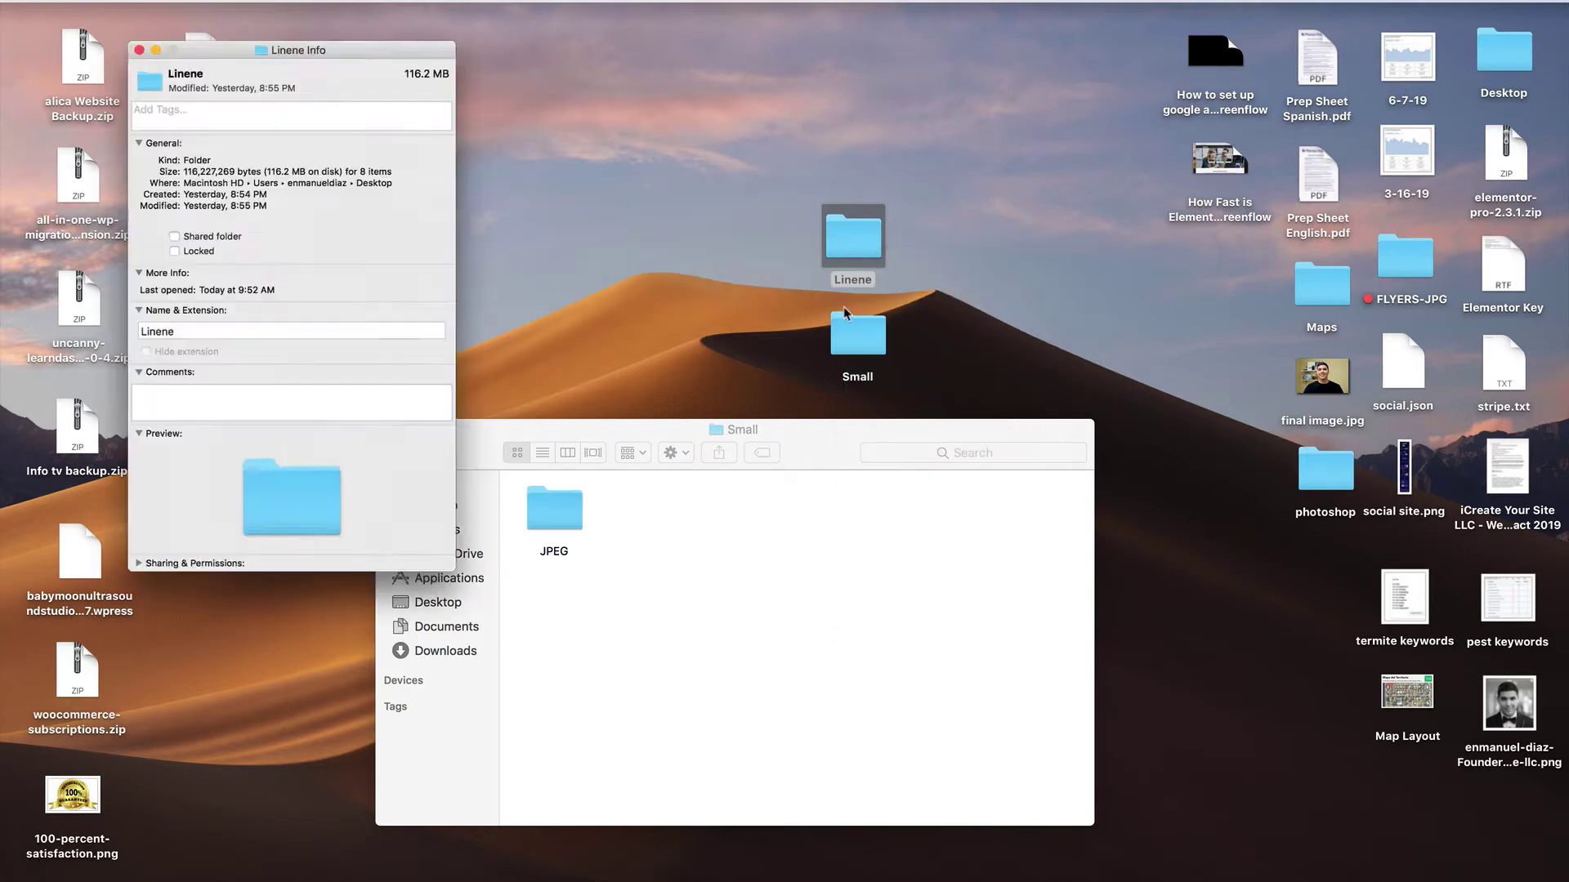
pyautogui.moveTo(266, 29); pyautogui.dragTo(628, 63)
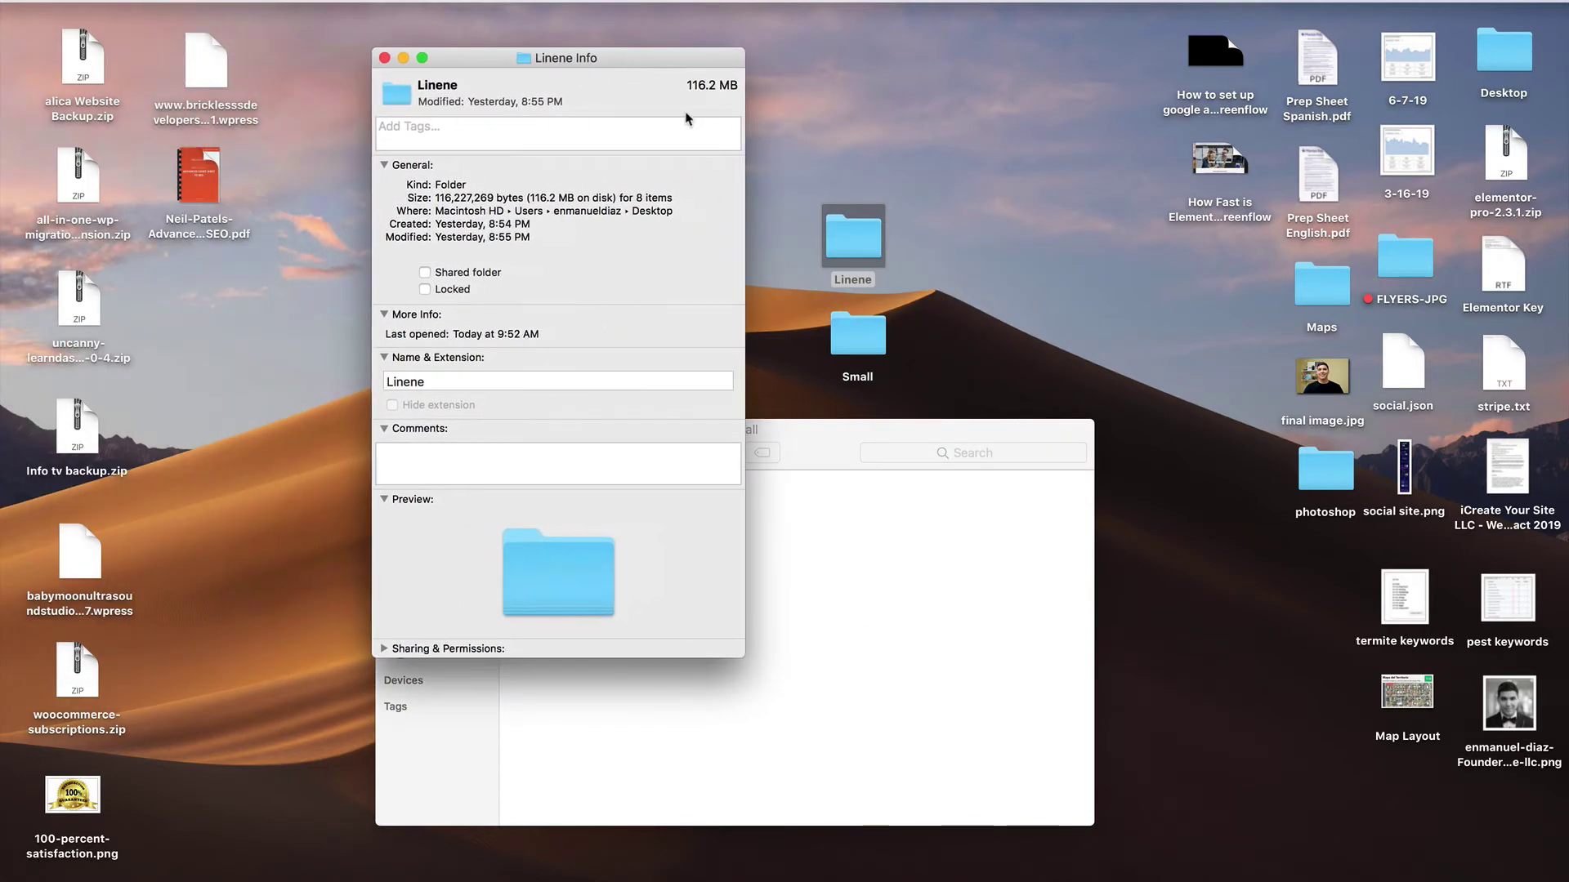
pyautogui.click(383, 58)
# - Check the JPEG folder's size (2.3 MB) in Get Info
pyautogui.rightClick(552, 523)
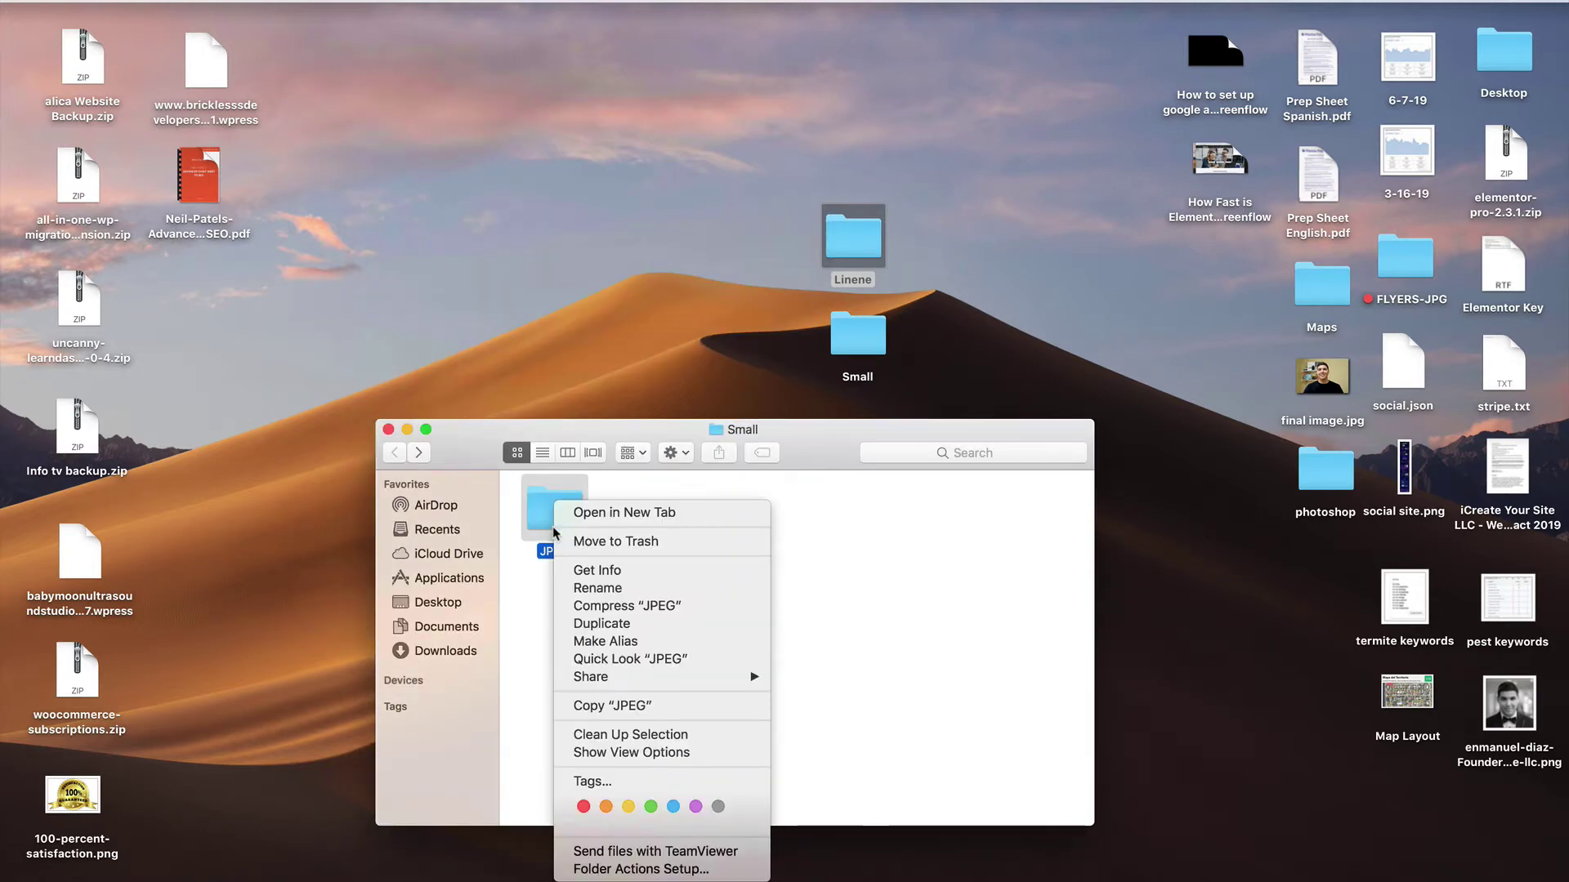
pyautogui.click(626, 574)
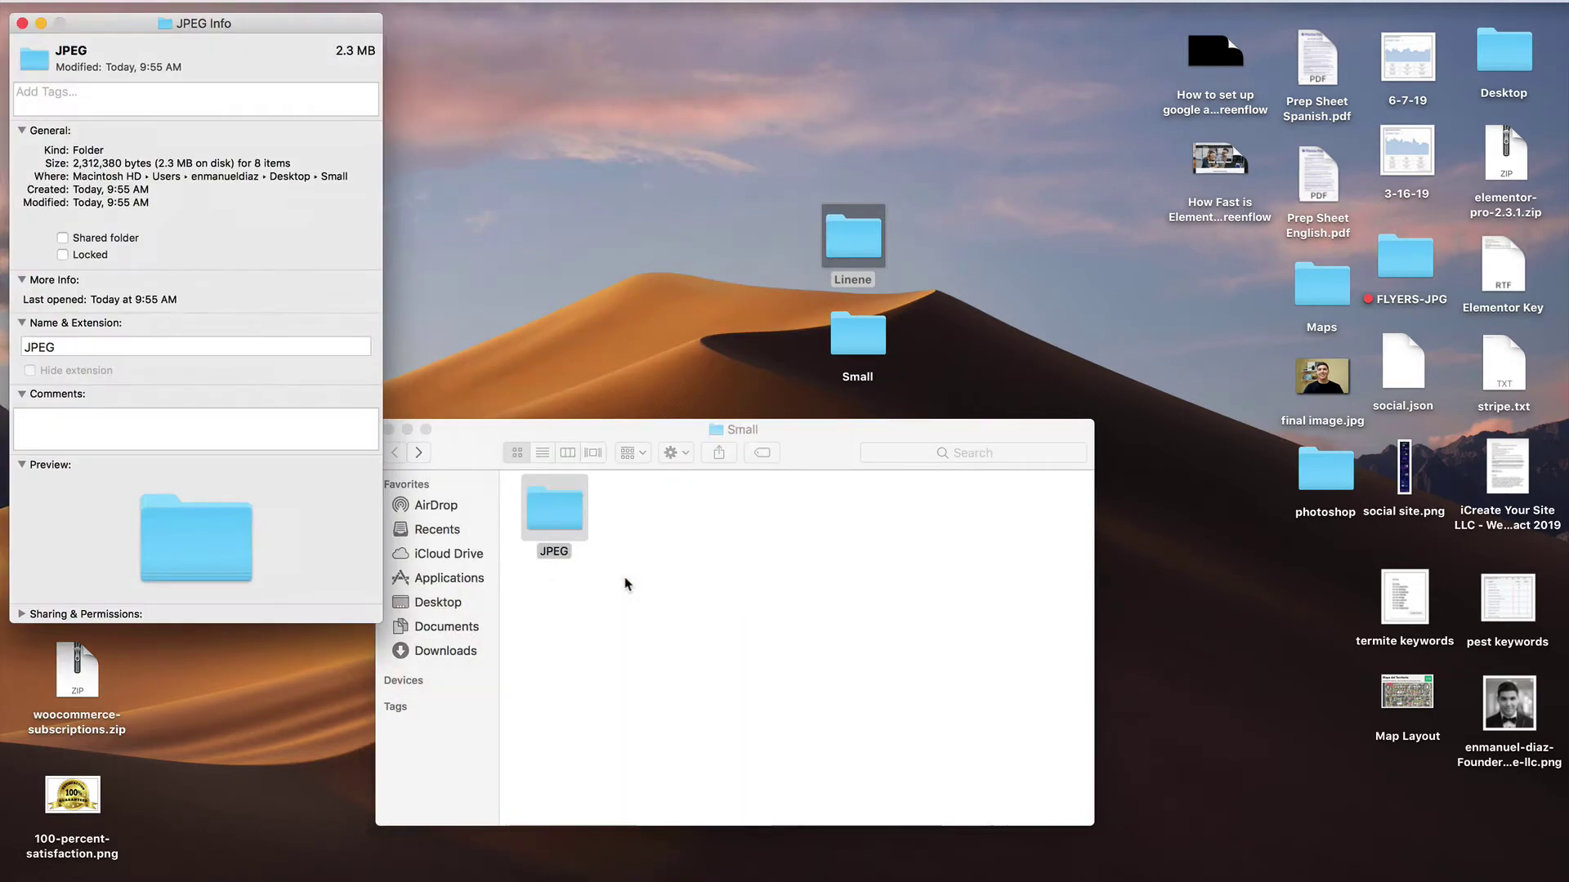
pyautogui.moveTo(278, 37); pyautogui.dragTo(500, 103)
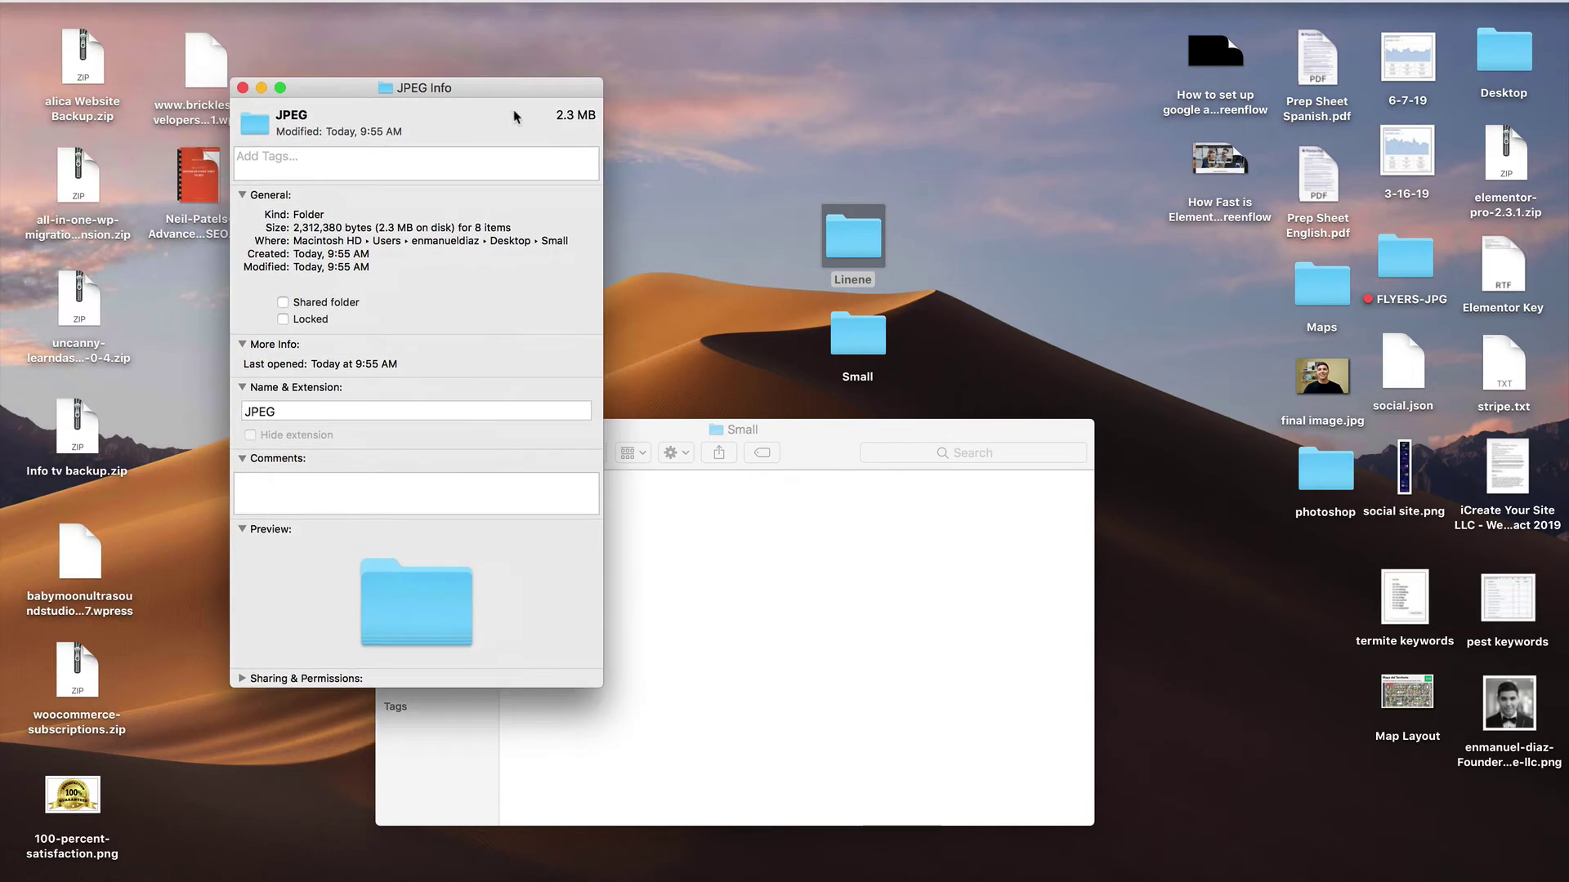
pyautogui.click(243, 89)
# - Open the first resized JPG in Preview, zoom through it for quality, then close it
pyautogui.doubleClick(559, 521)
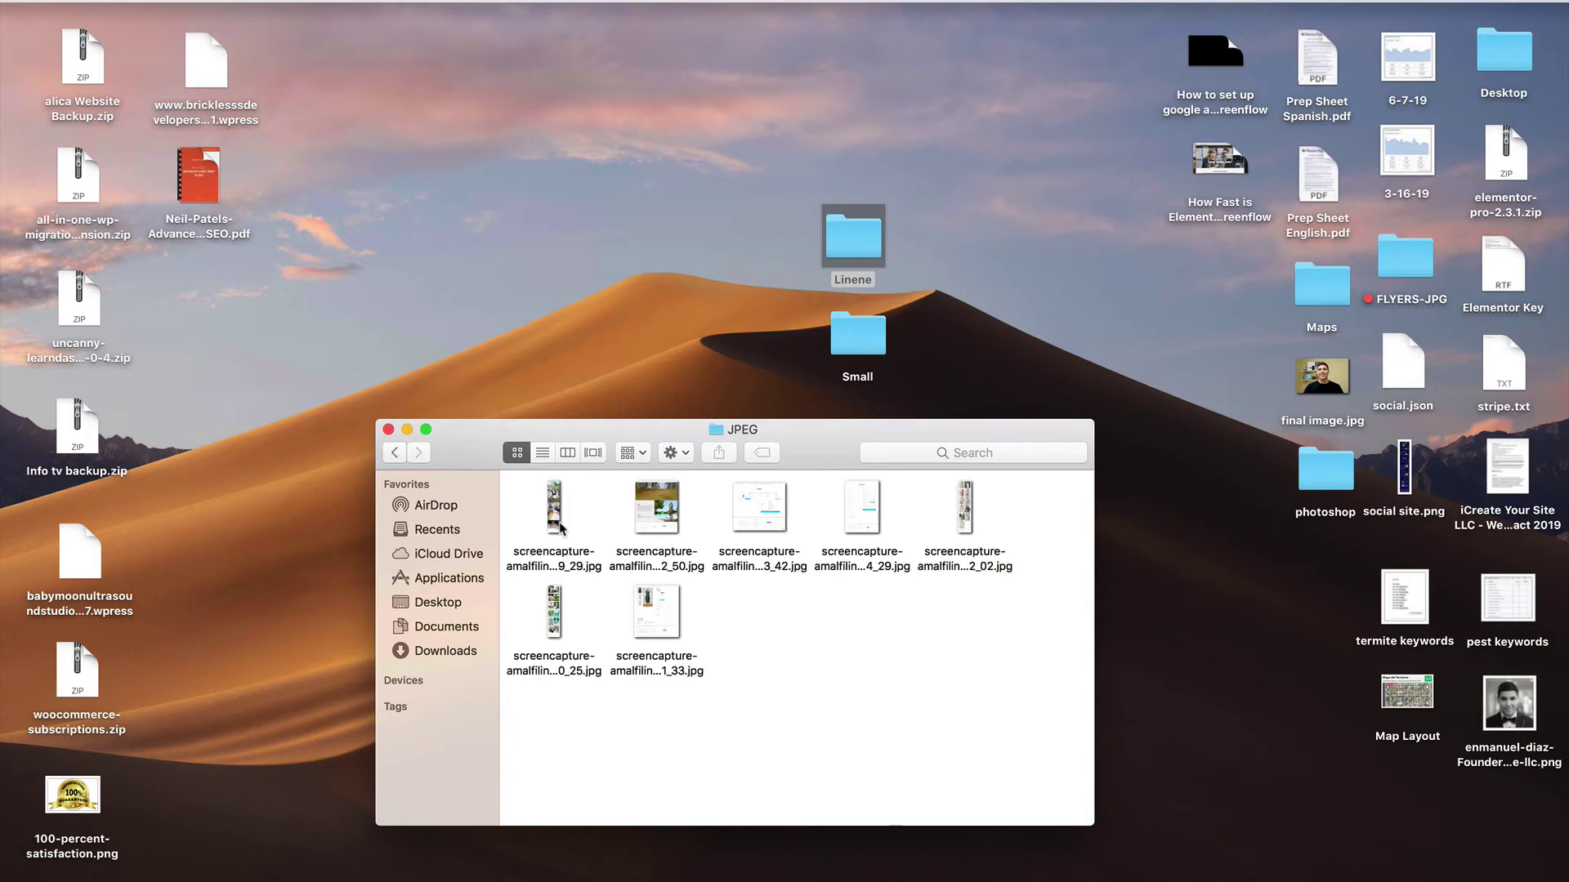
pyautogui.doubleClick(556, 511)
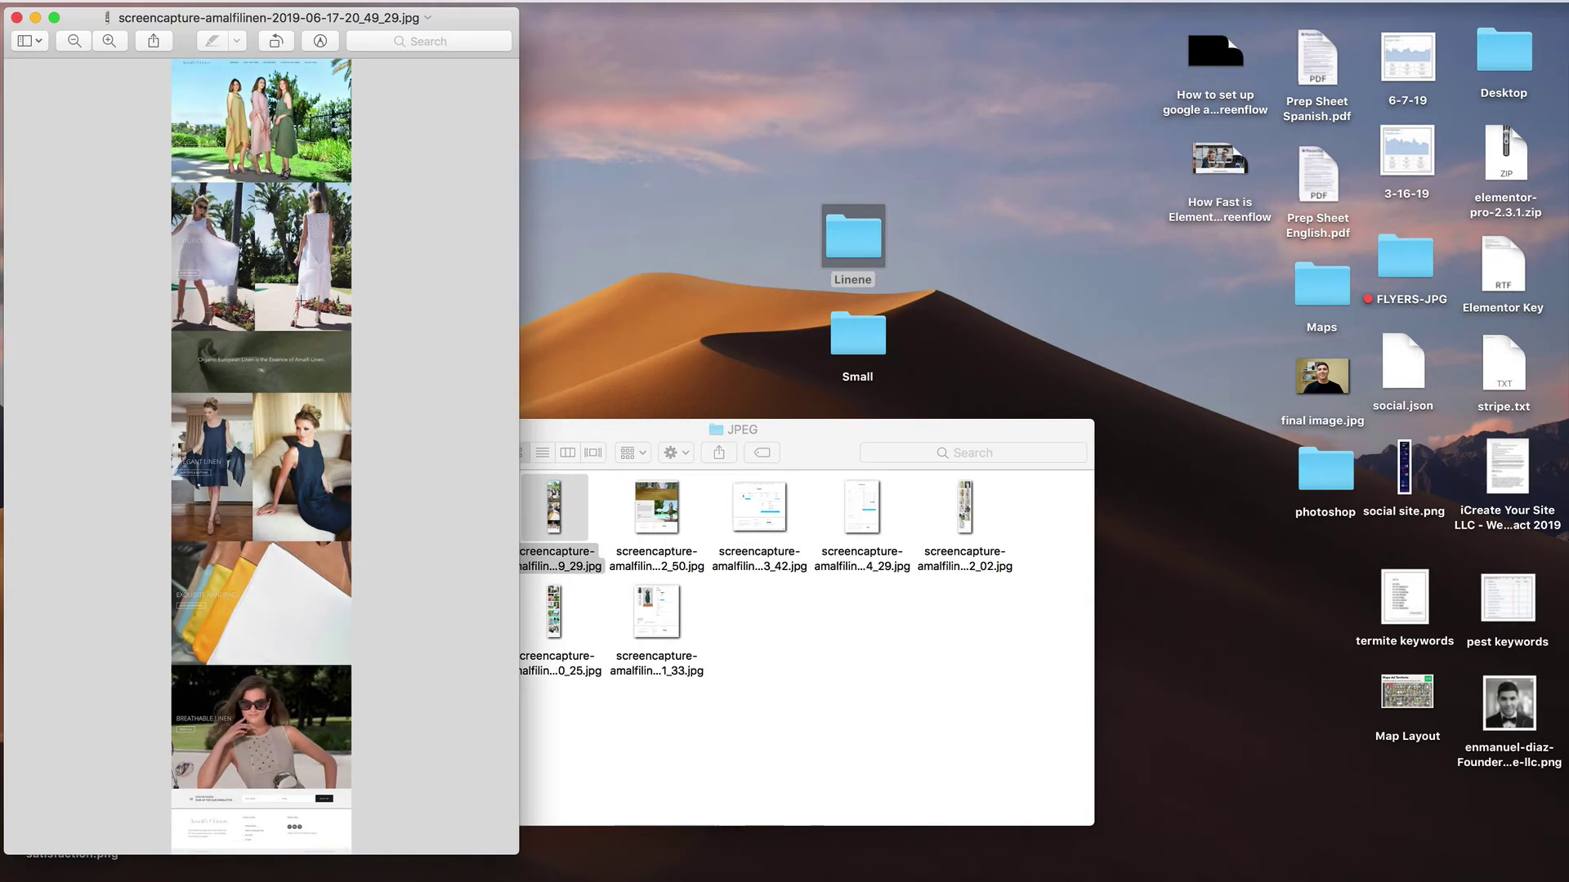
pyautogui.scroll(5, 232, 245)
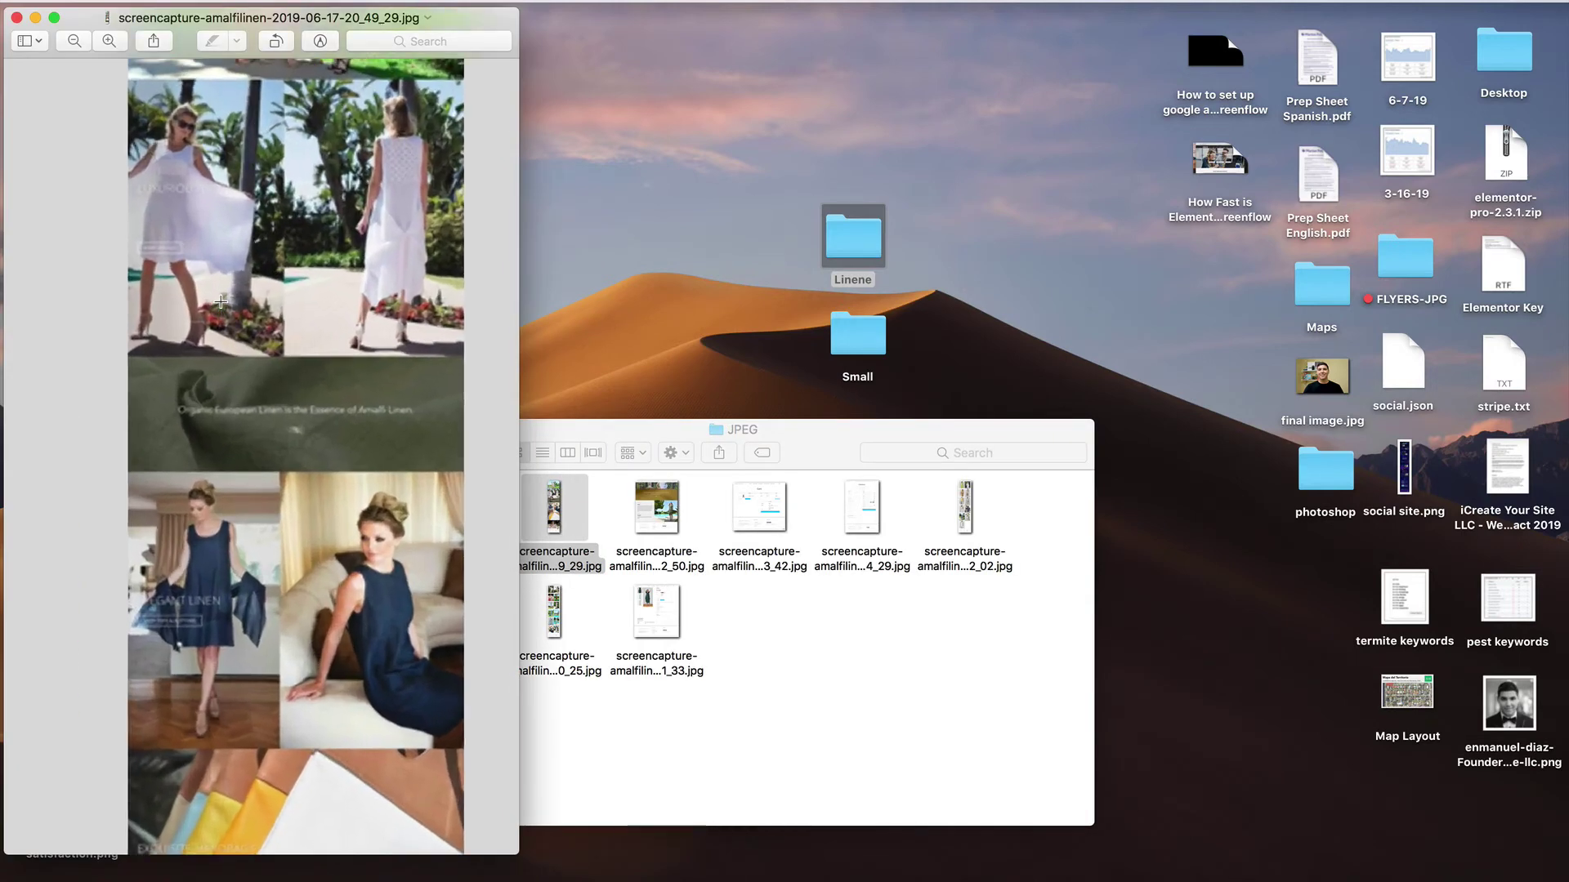
pyautogui.scroll(5, 220, 302)
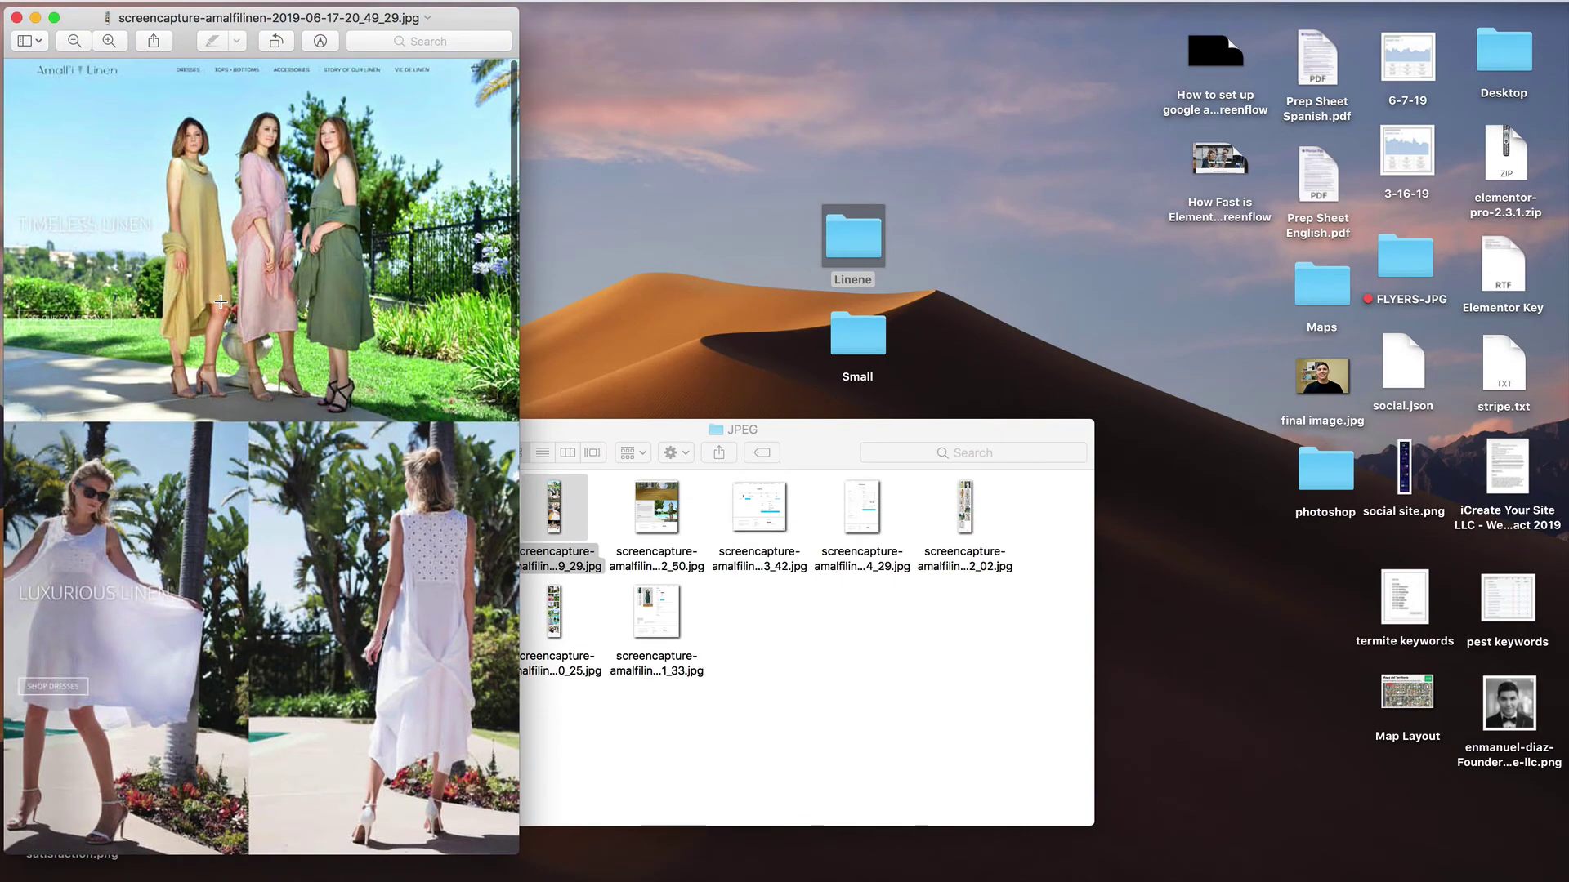
pyautogui.scroll(-10, 221, 301)
pyautogui.scroll(10, 221, 300)
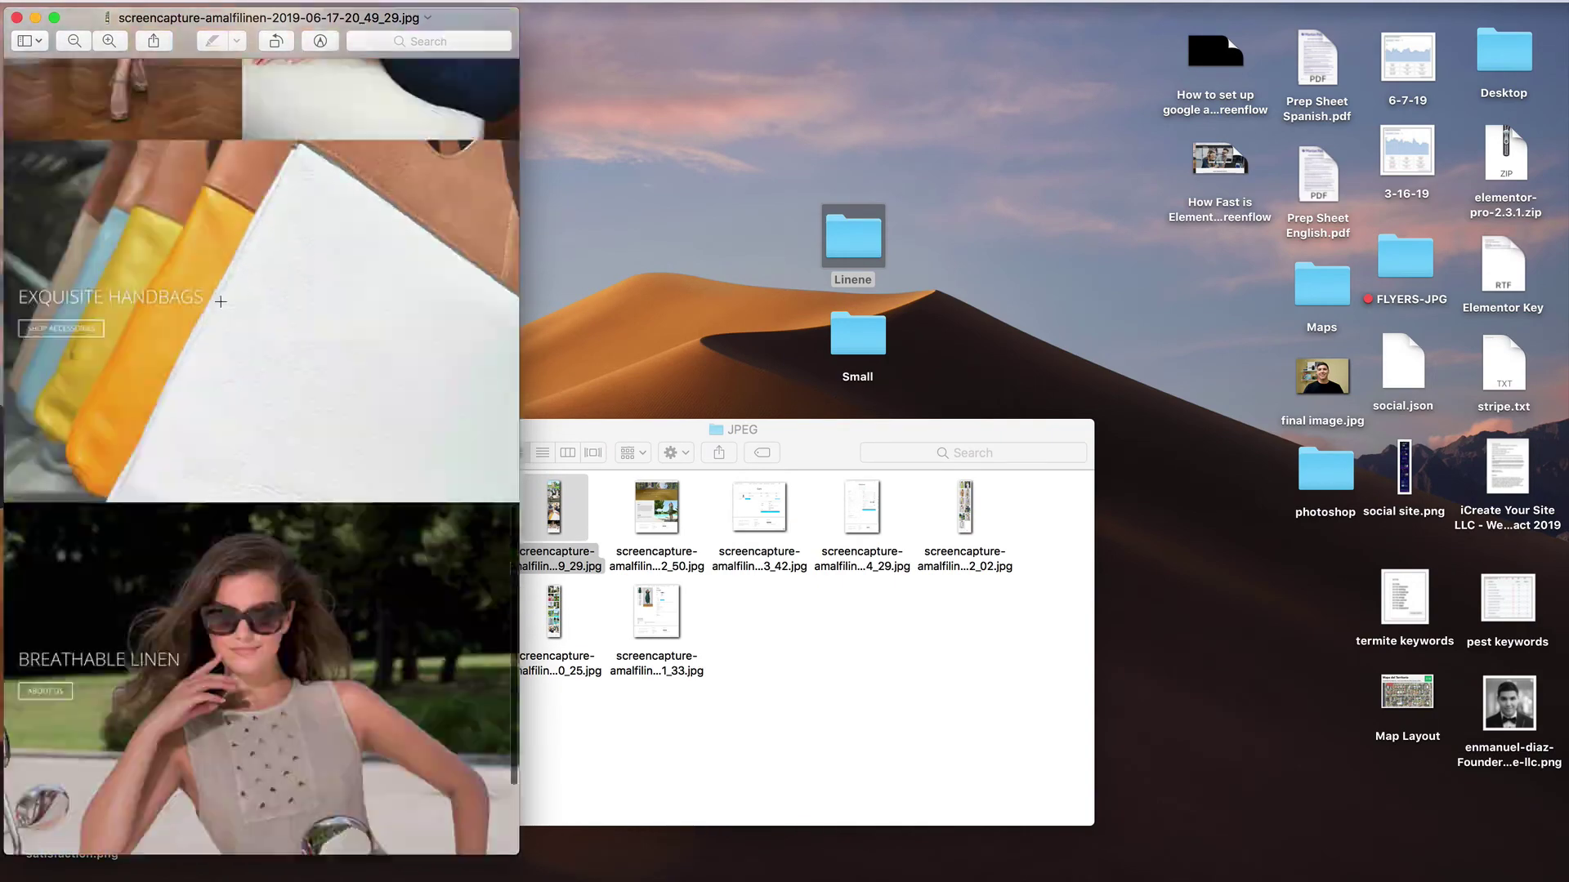
pyautogui.scroll(4, 221, 301)
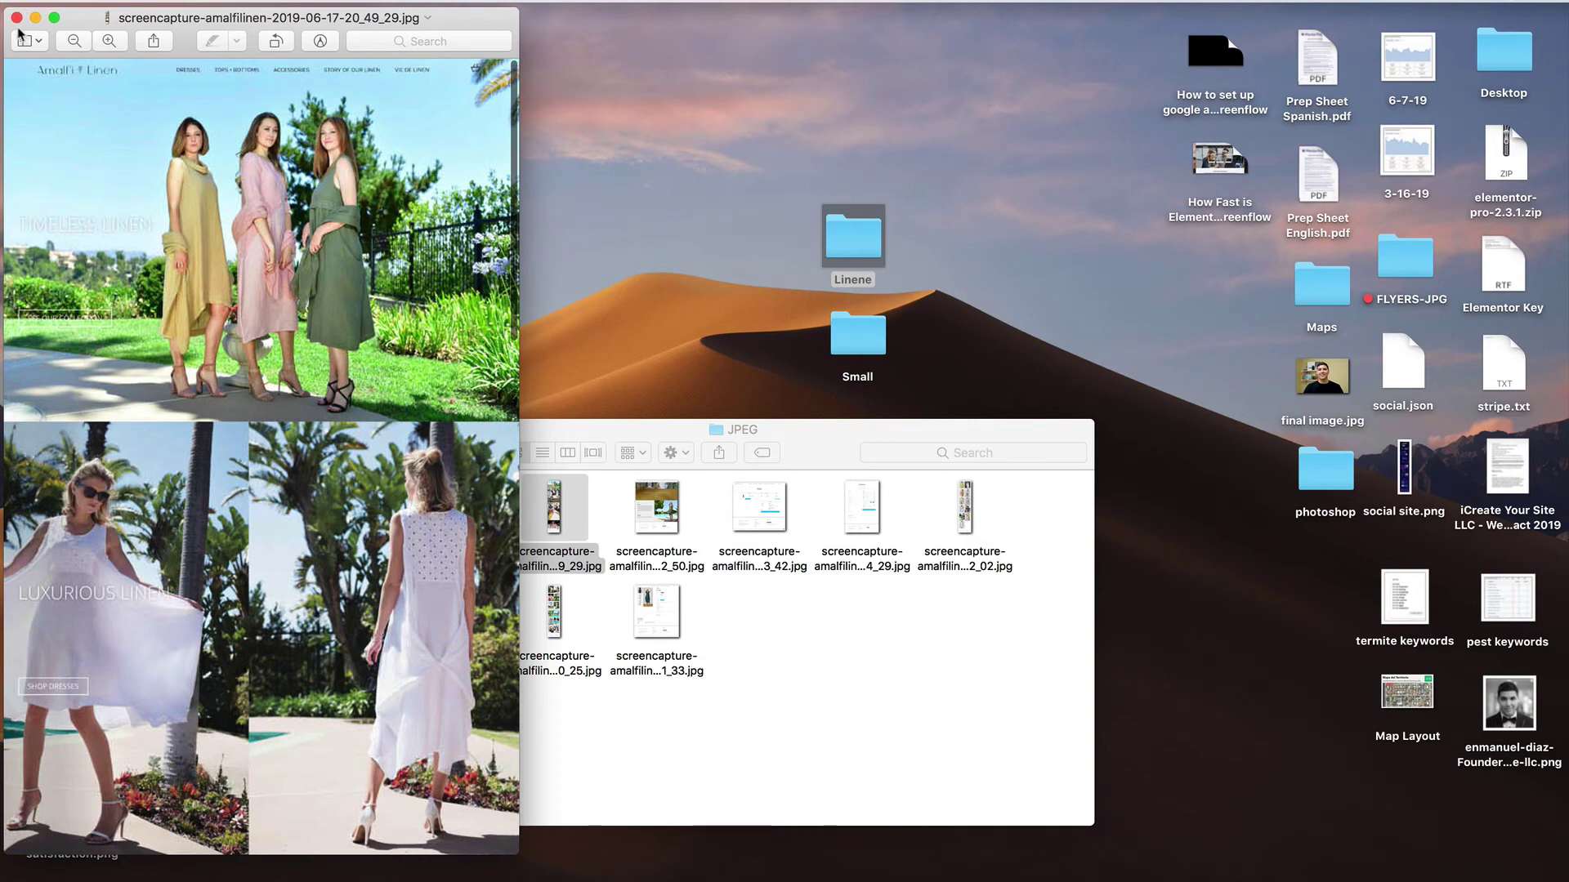
pyautogui.click(16, 21)
# - Close the JPEG folder window to leave Linene and Small on the desktop
pyautogui.moveTo(494, 434); pyautogui.dragTo(518, 277)
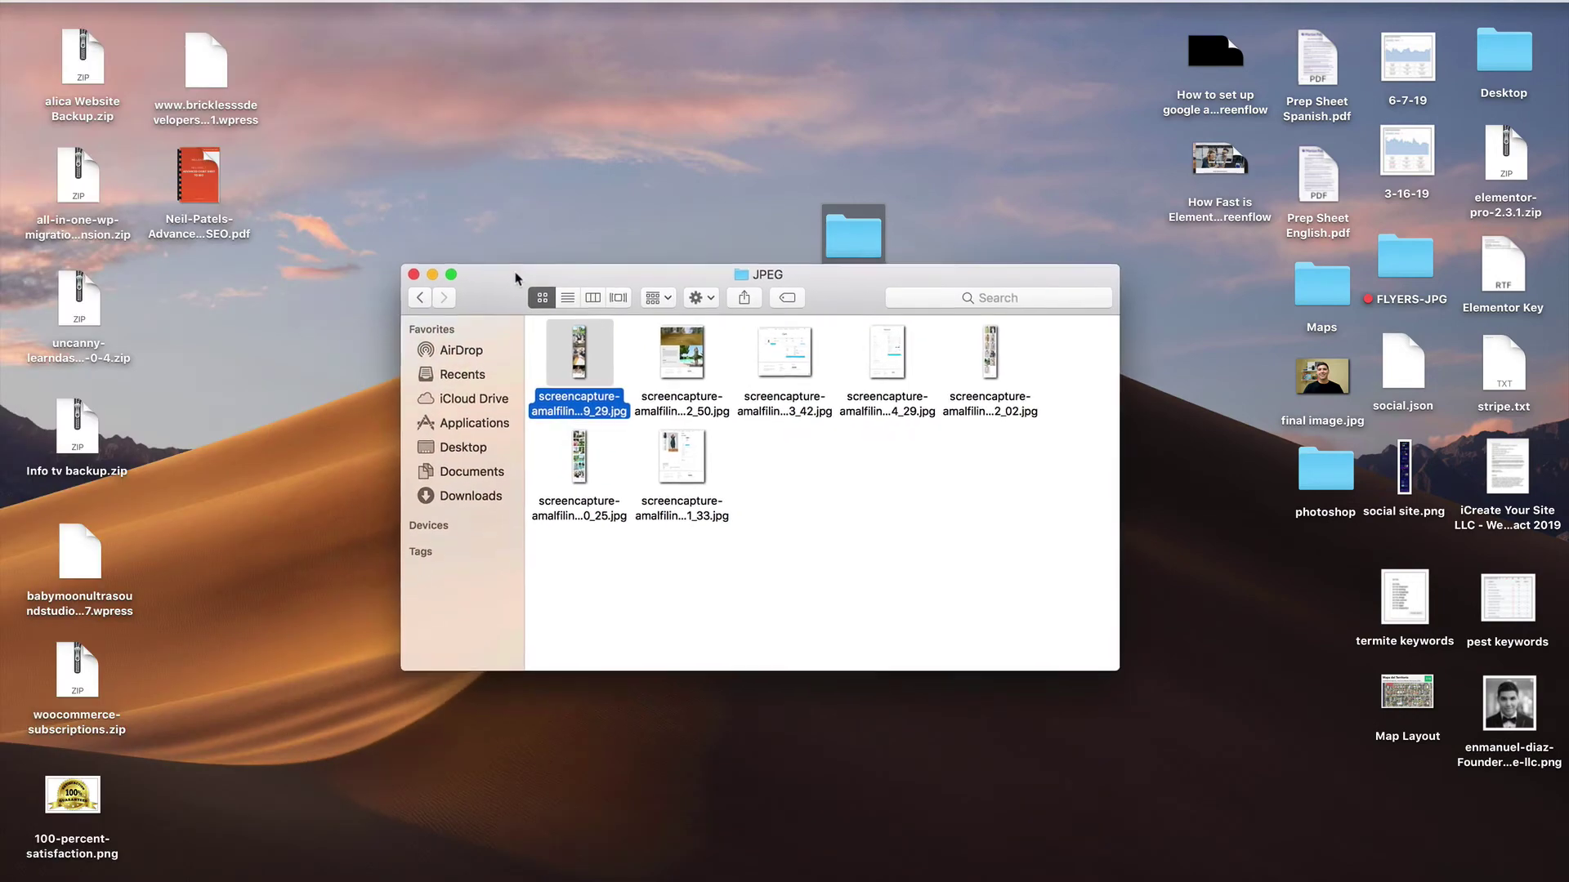
pyautogui.click(414, 269)
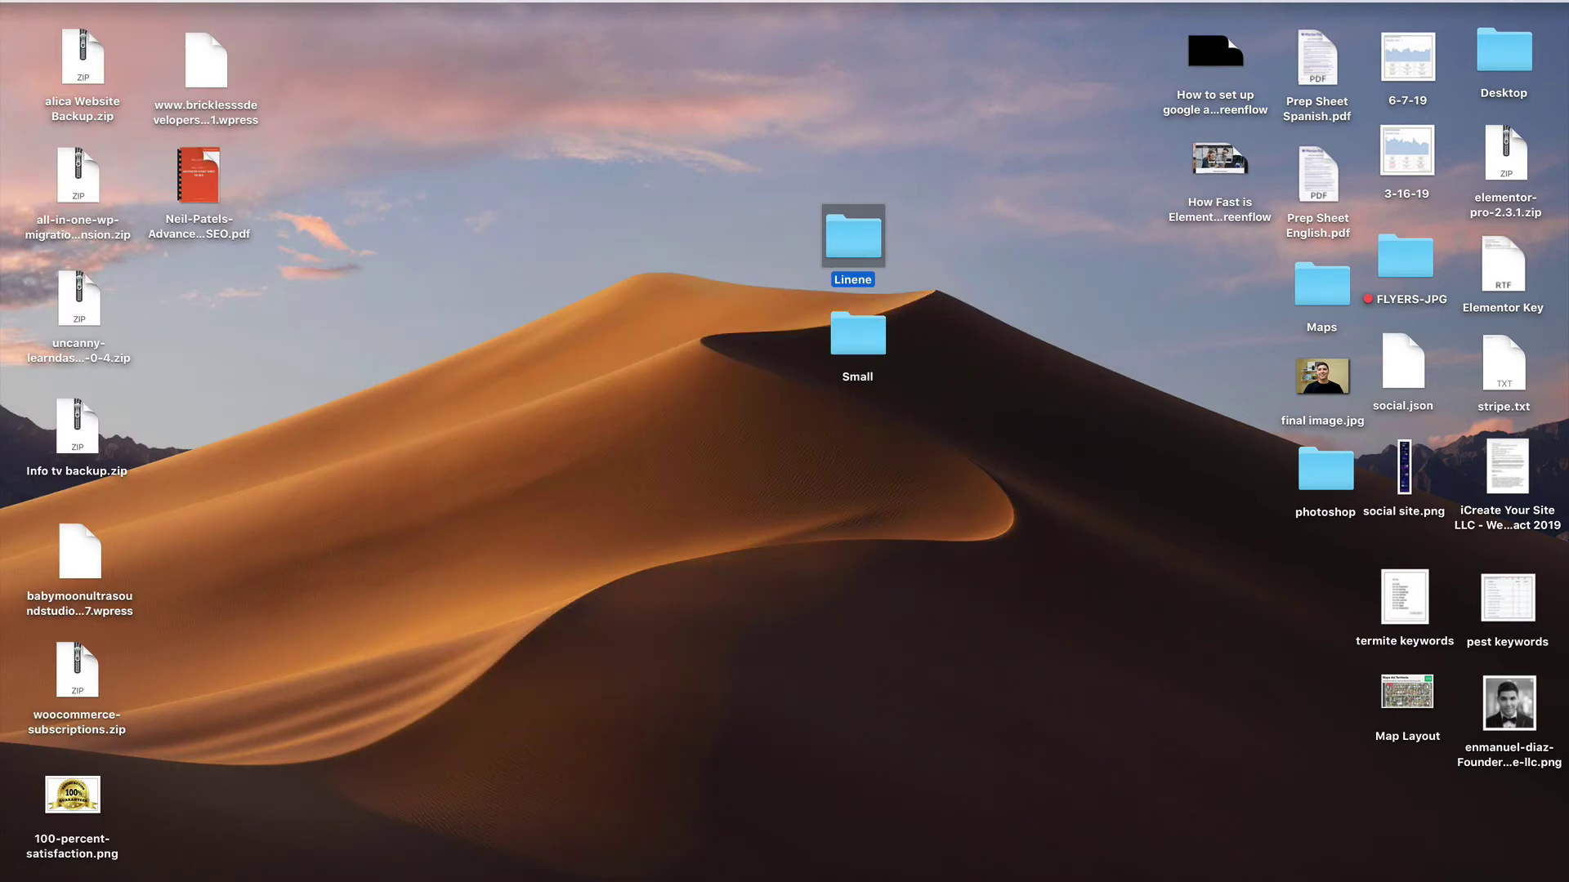